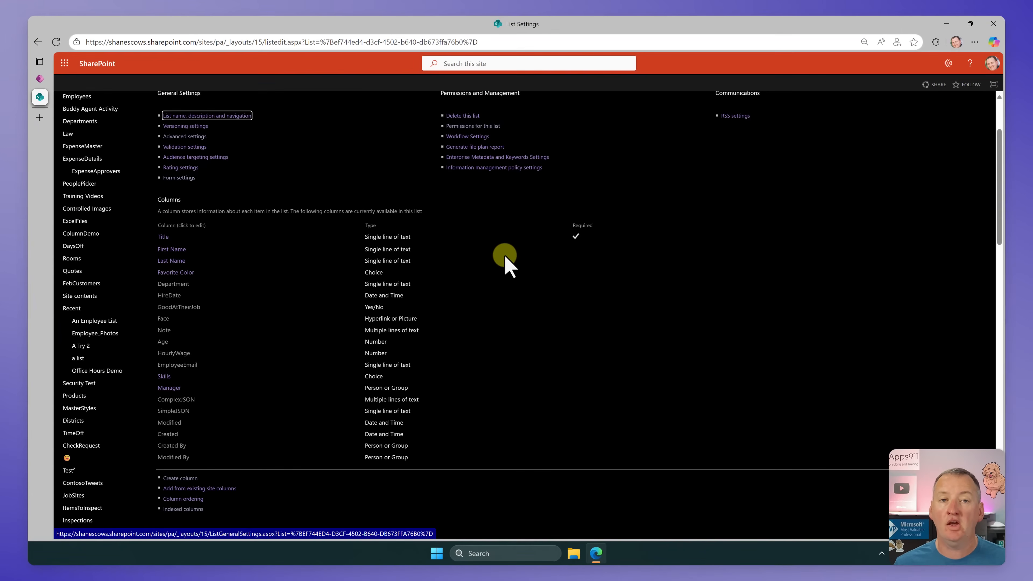
Step: Return from the list settings to the Employees list and switch to Power Apps
scroll(488, 245, up, 3)
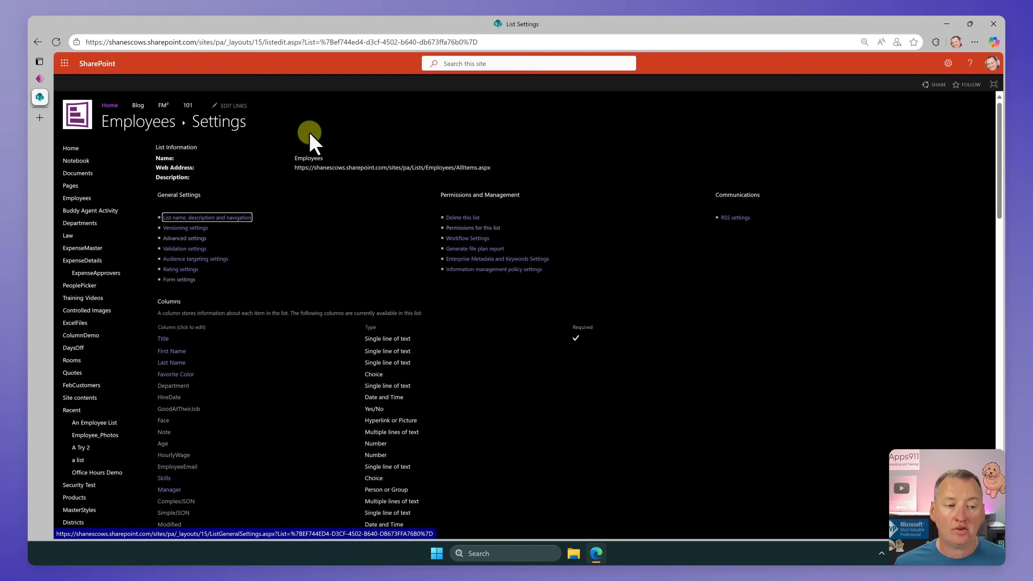
click(156, 119)
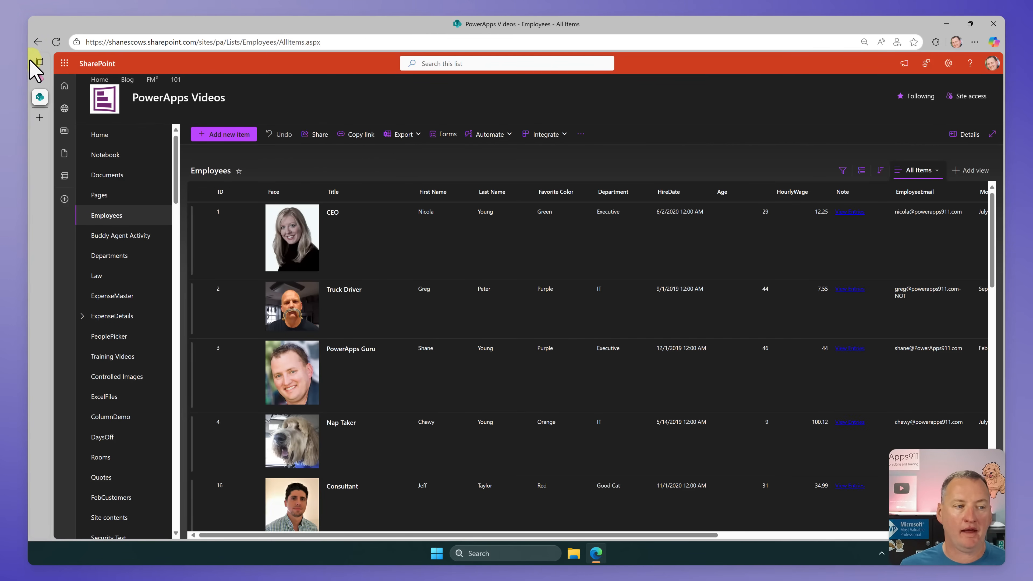
click(40, 78)
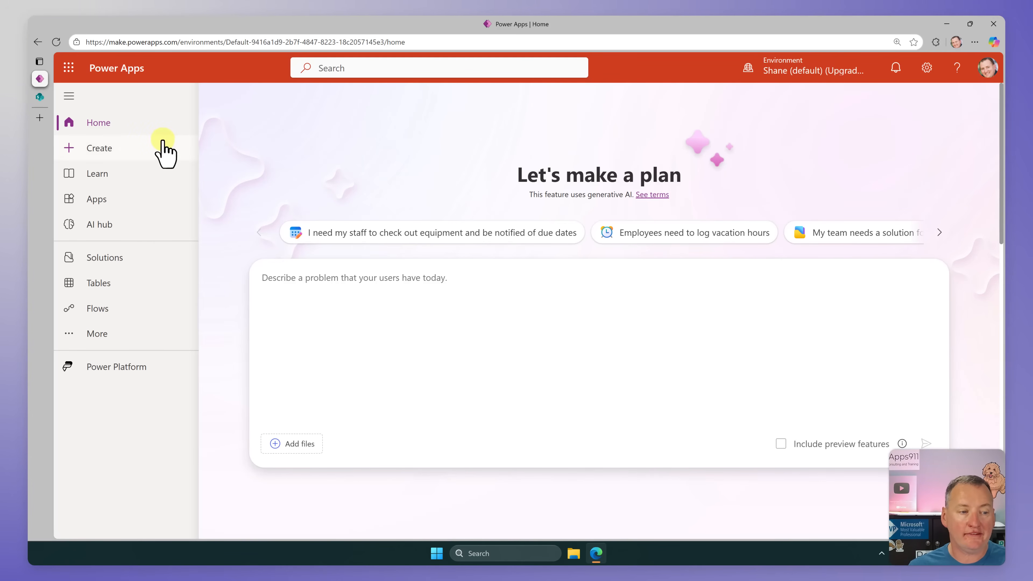
Step: Start creating a new app from data, using the option to connect external data
click(122, 149)
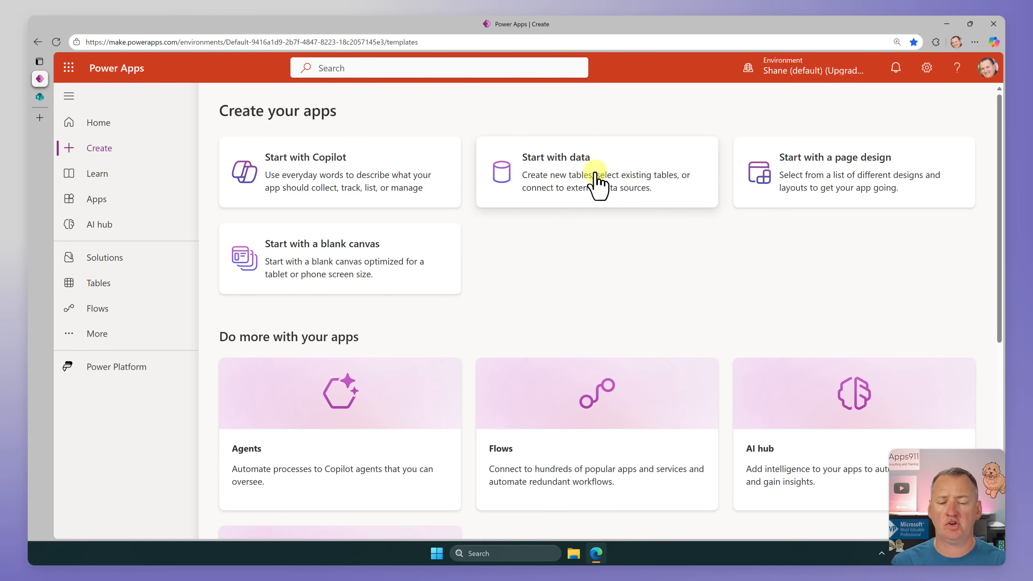
click(613, 170)
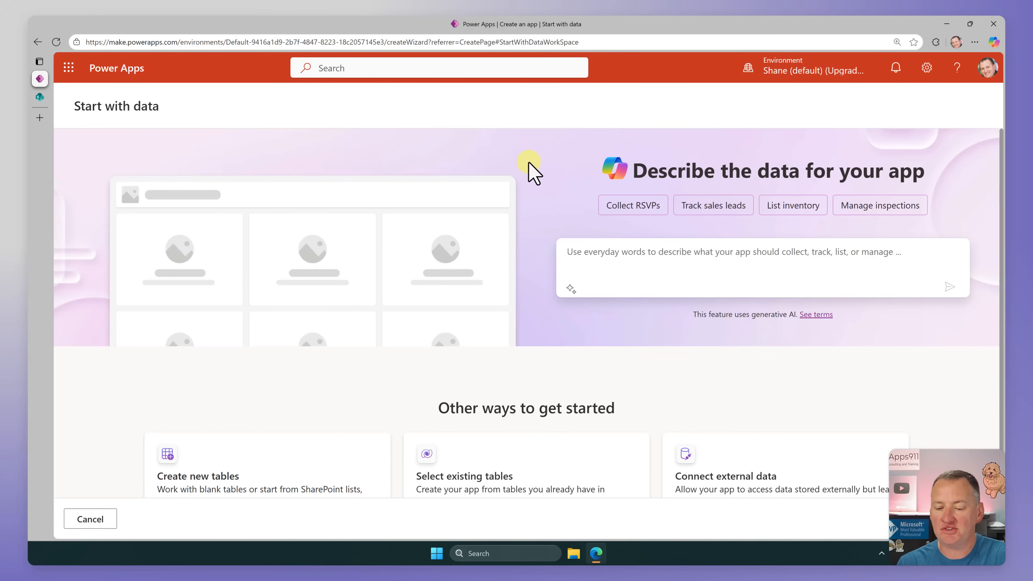
scroll(531, 169, down, 1)
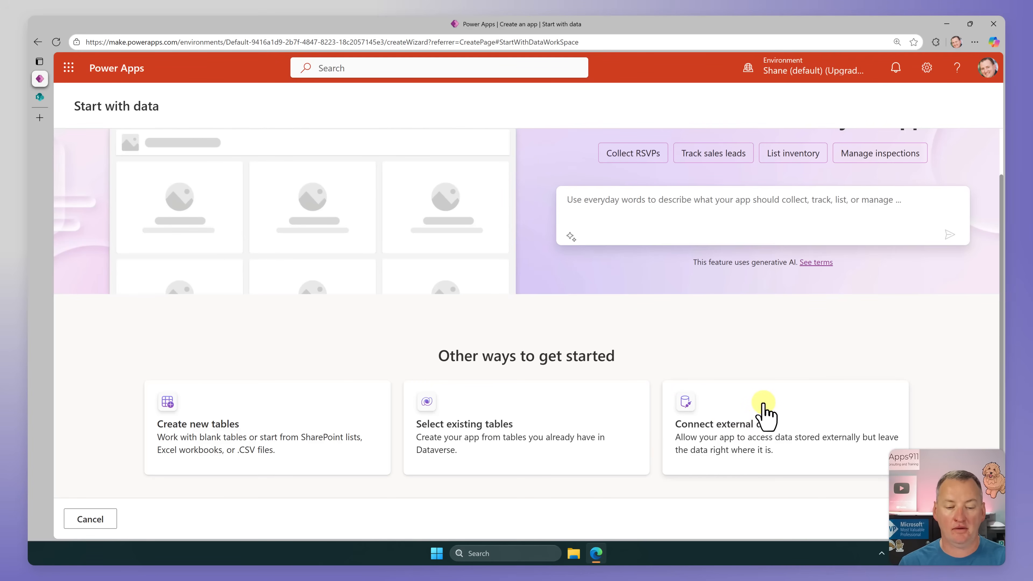
click(763, 413)
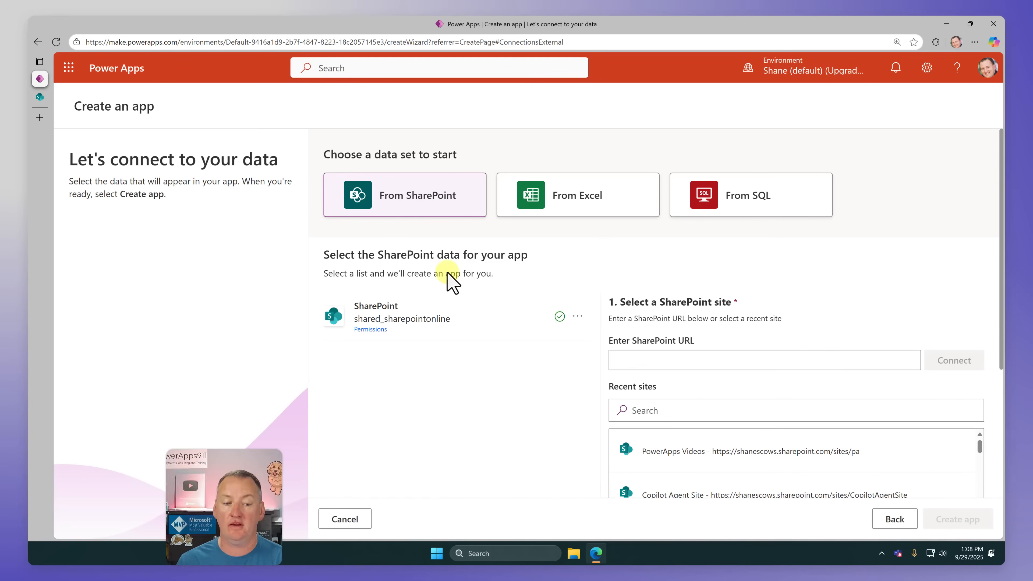
Step: Choose the recent PowerApps Videos SharePoint site, filter its lists by "emp" and select the Employees list
scroll(858, 264, down, 2)
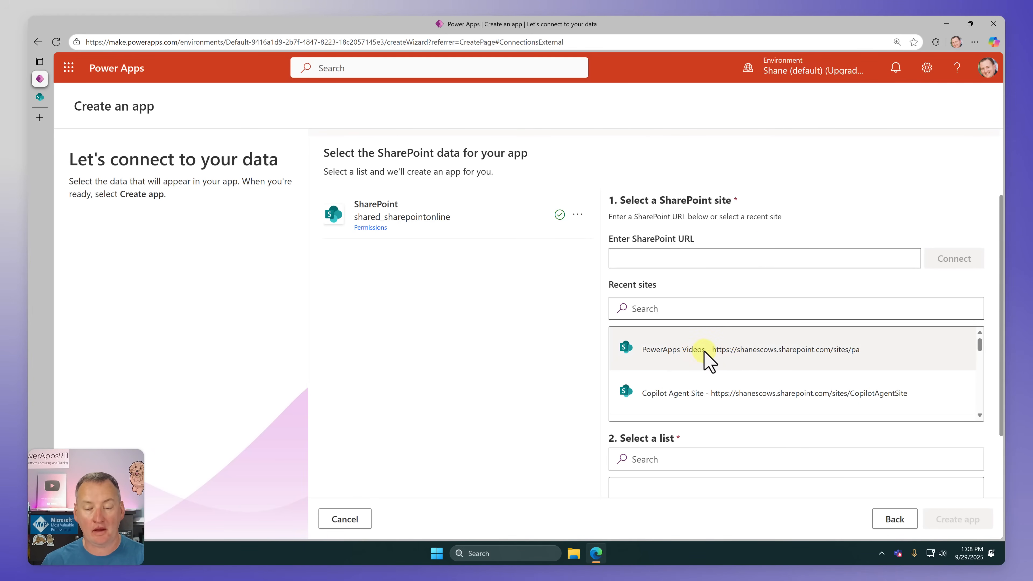
click(707, 360)
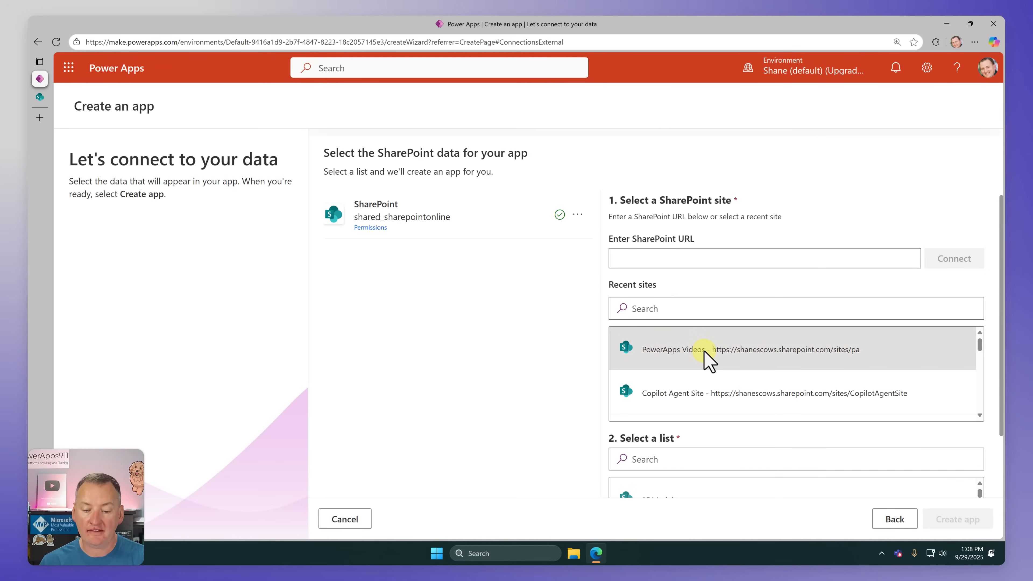
scroll(765, 247, down, 4)
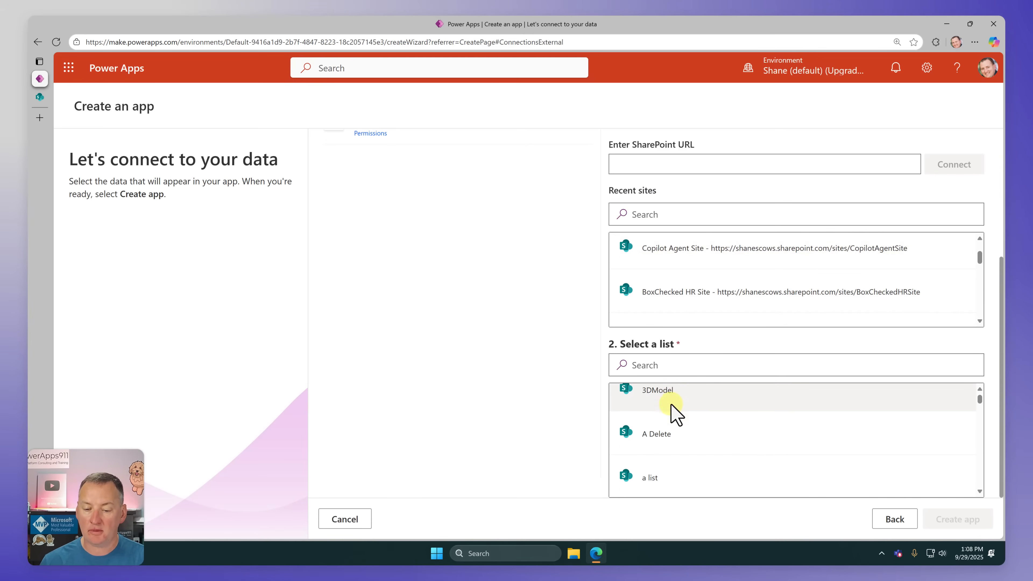
scroll(687, 403, down, 2)
click(681, 364)
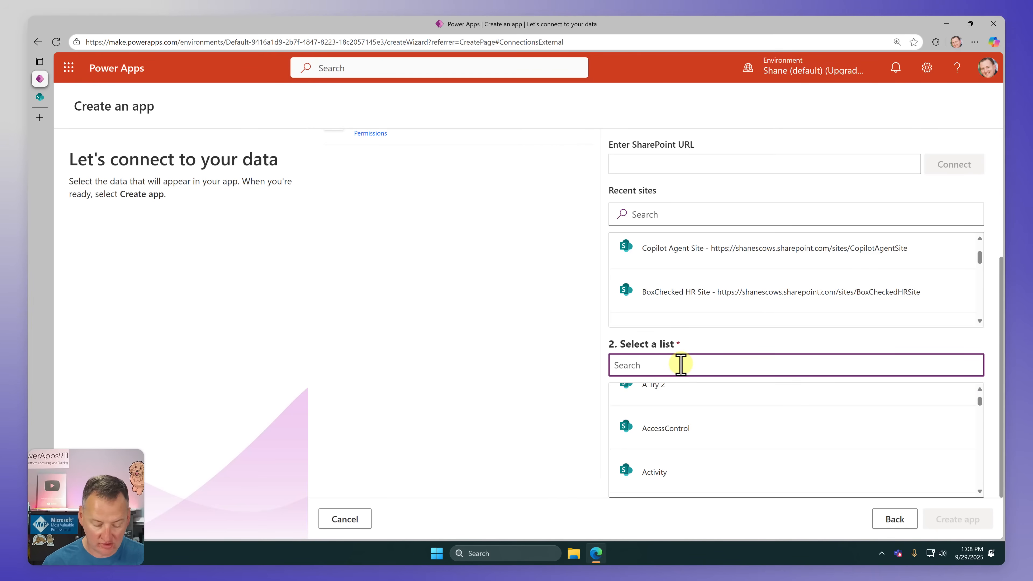
text(emp)
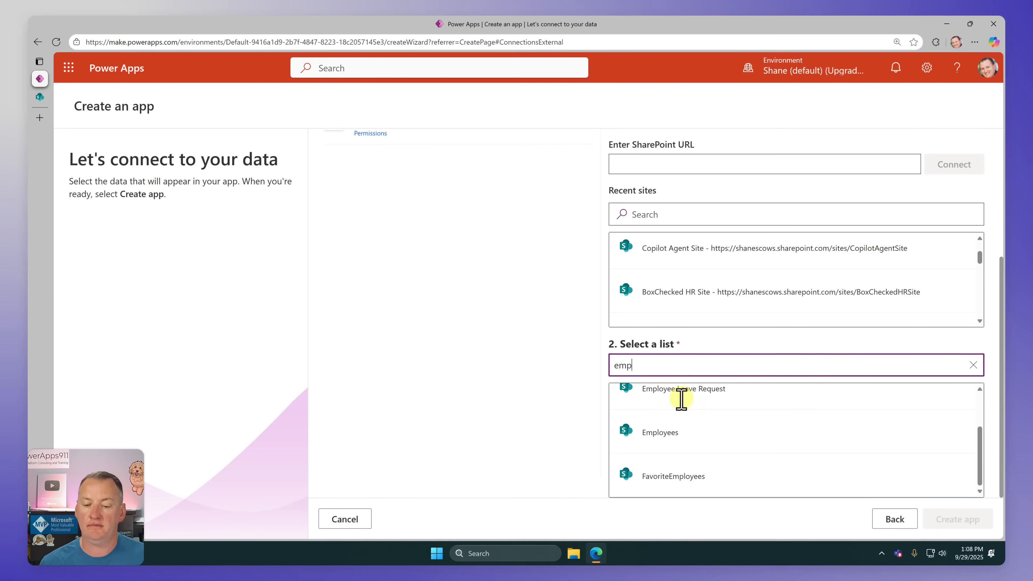
click(678, 438)
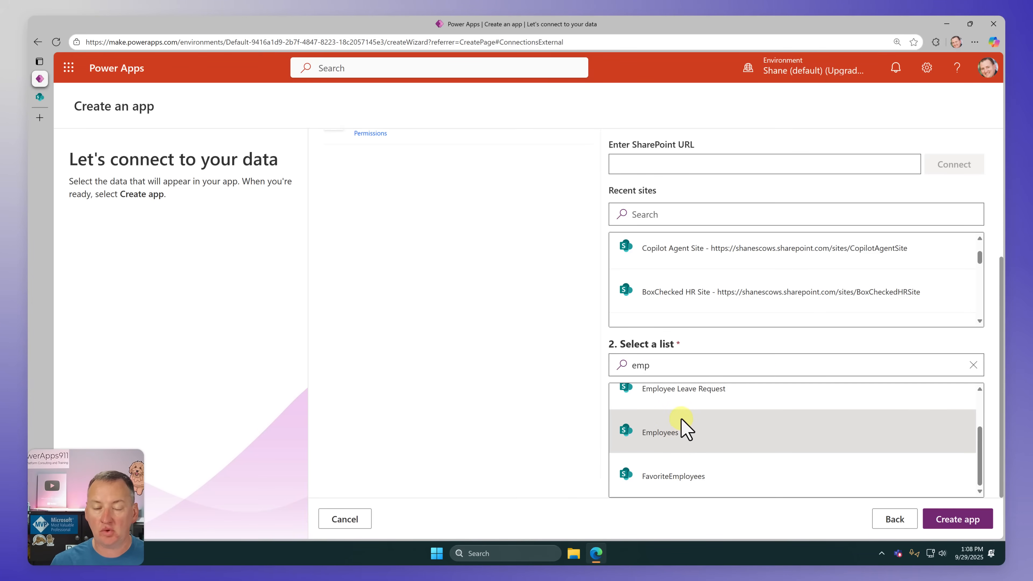
click(948, 520)
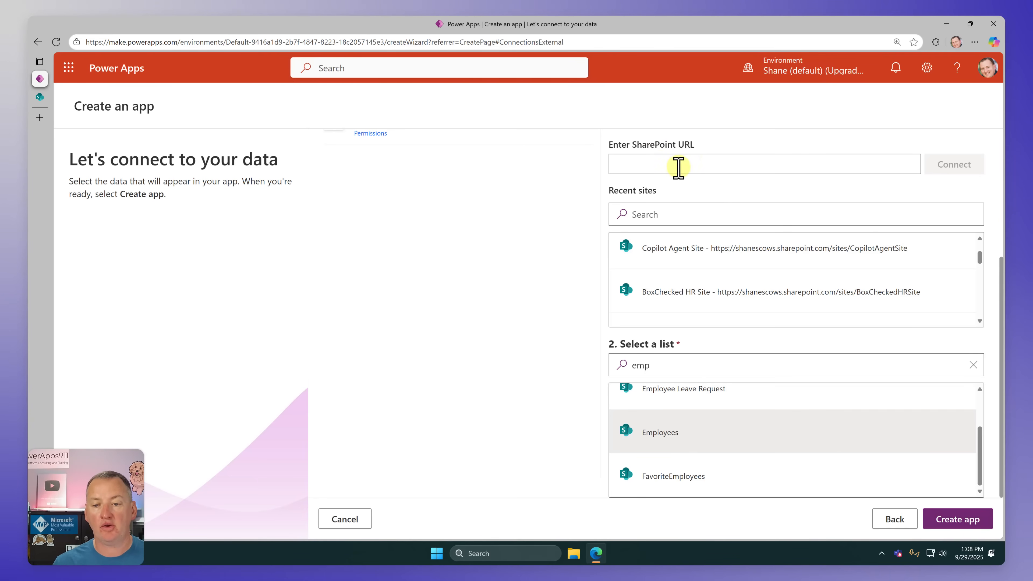
Step: Copy the Employees list's web address from SharePoint and connect the app wizard to the site with that URL
scroll(680, 167, up, 2)
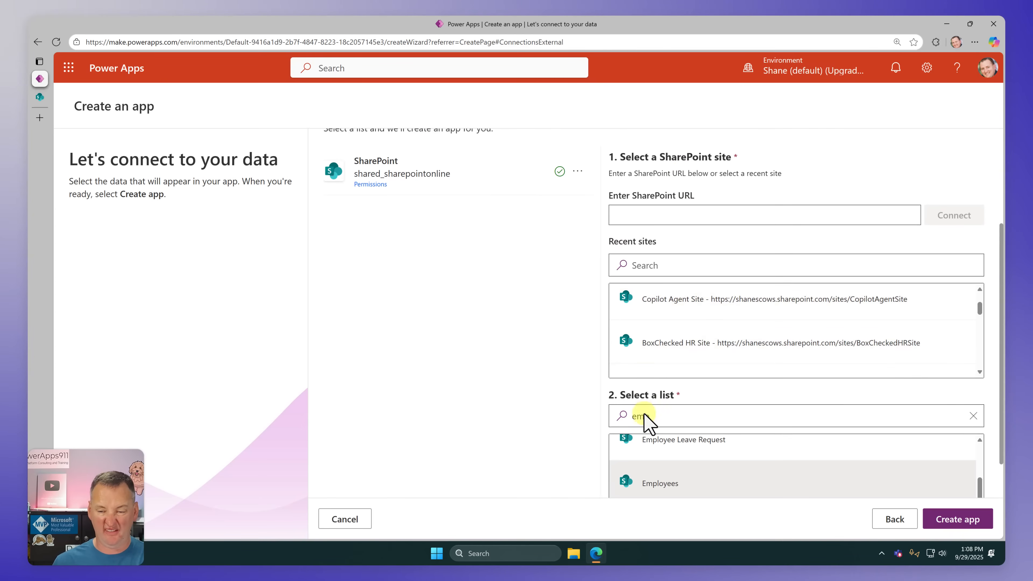
click(39, 97)
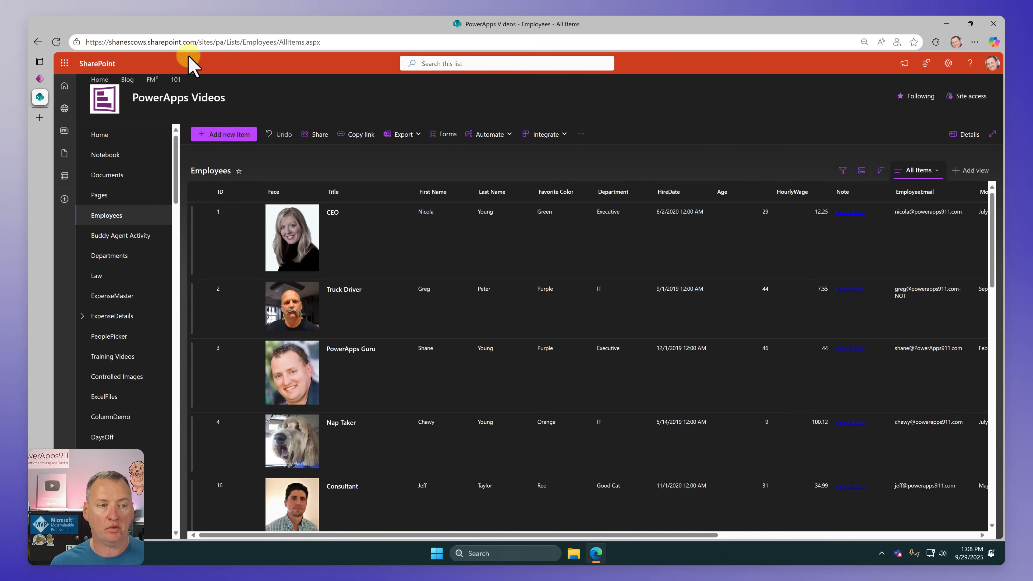
click(303, 42)
key(ctrl+c)
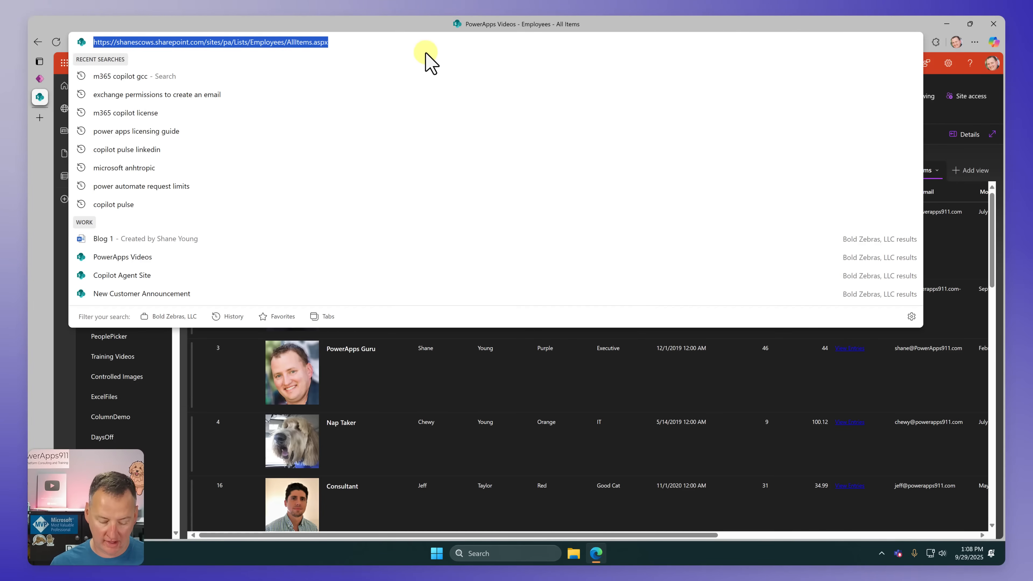
click(40, 79)
click(683, 213)
key(ctrl+v)
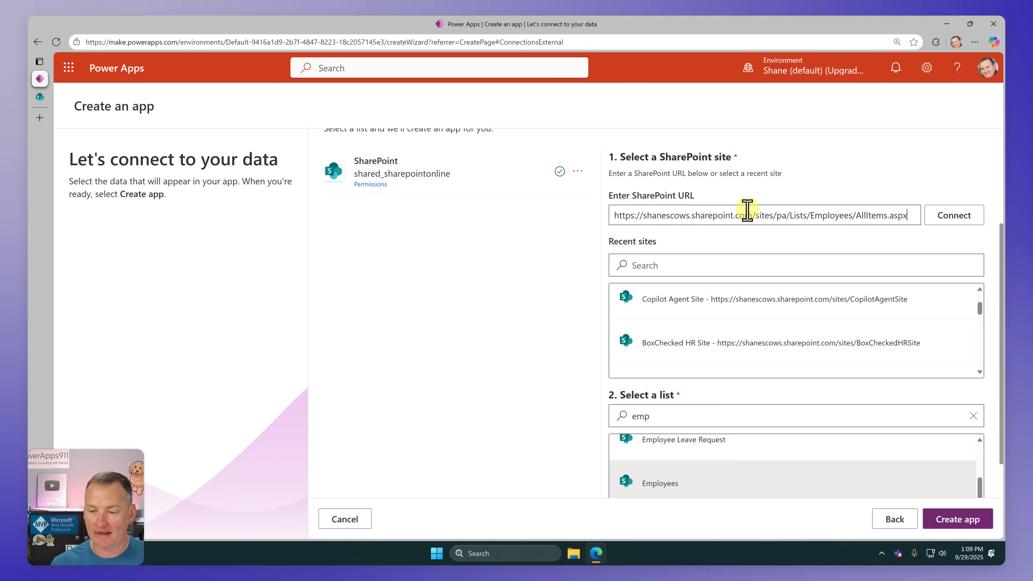
click(948, 216)
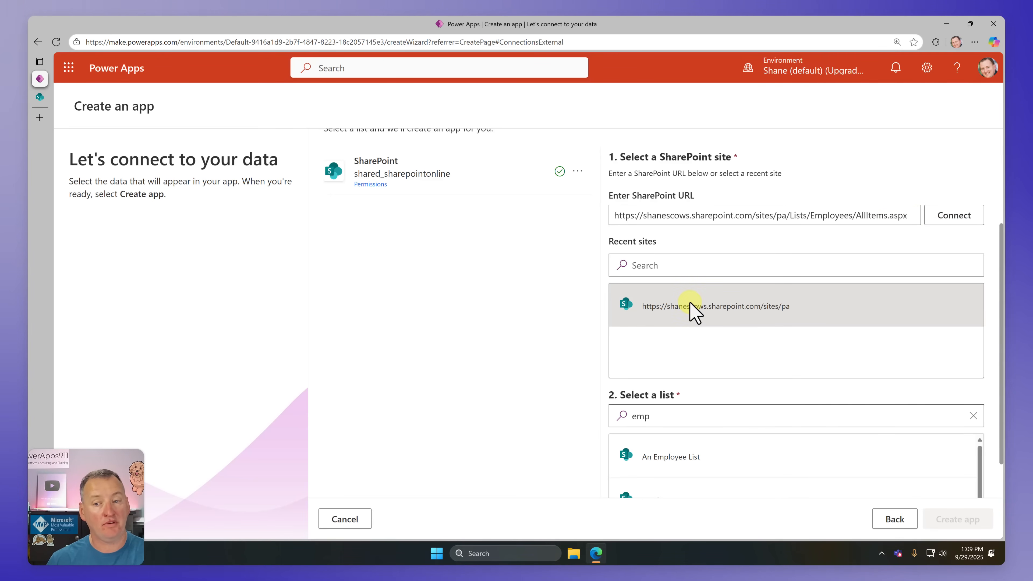
Step: Select the Employees list among the filtered lists and create the app from it
click(680, 418)
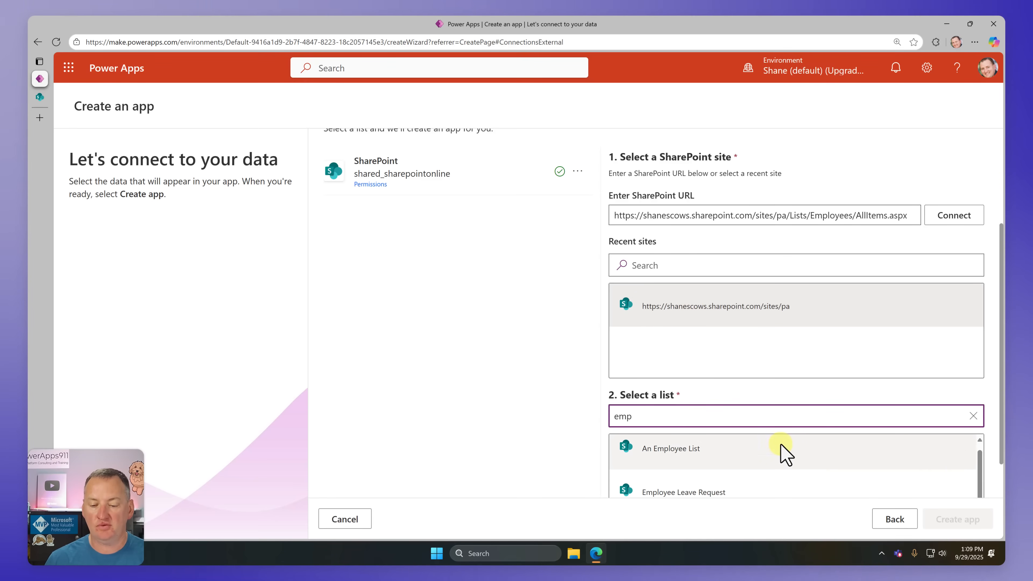
scroll(752, 480, down, 1)
click(664, 492)
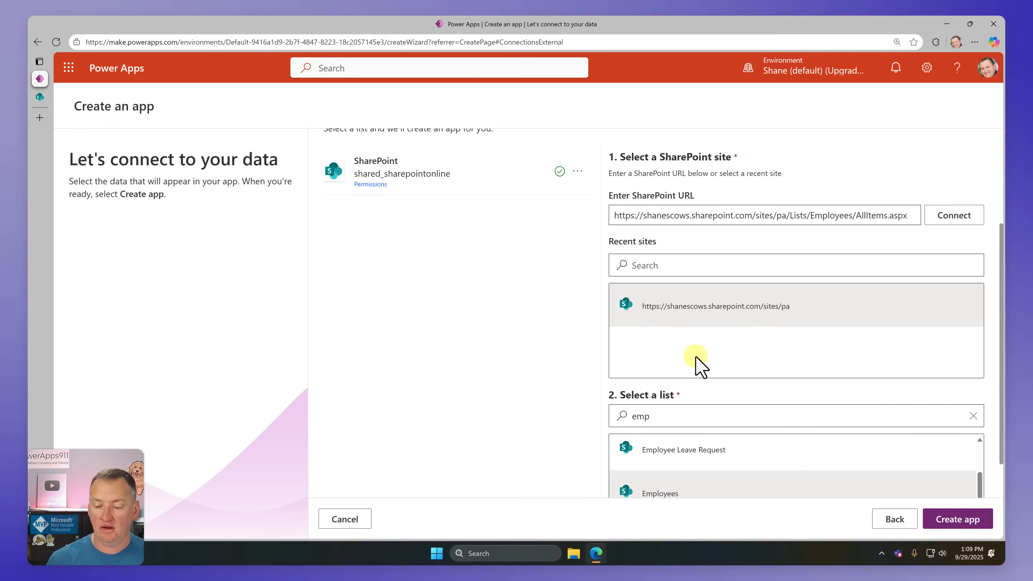
click(956, 520)
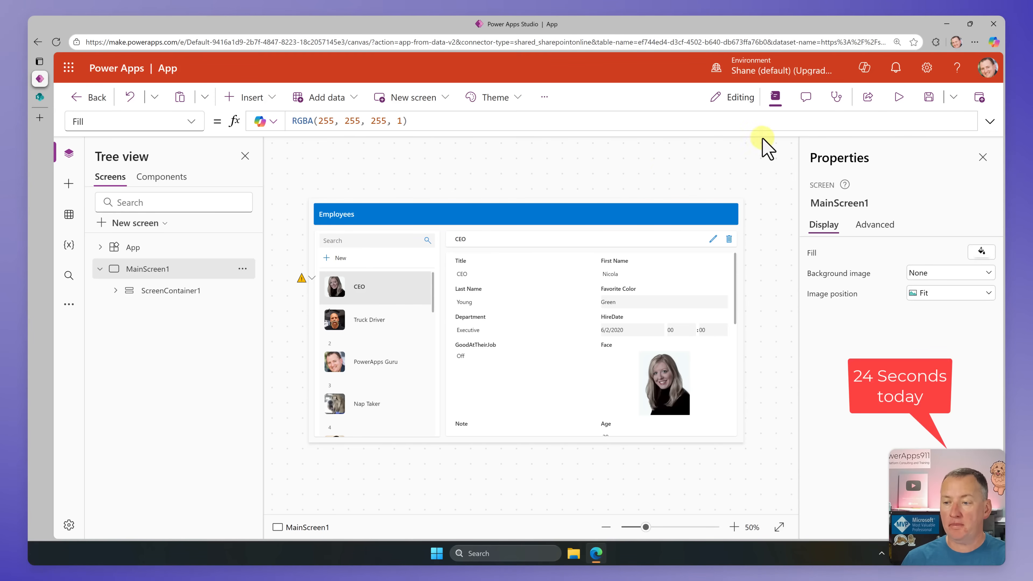
Step: Preview the generated app and select the Truck Driver record in the employee gallery
click(899, 97)
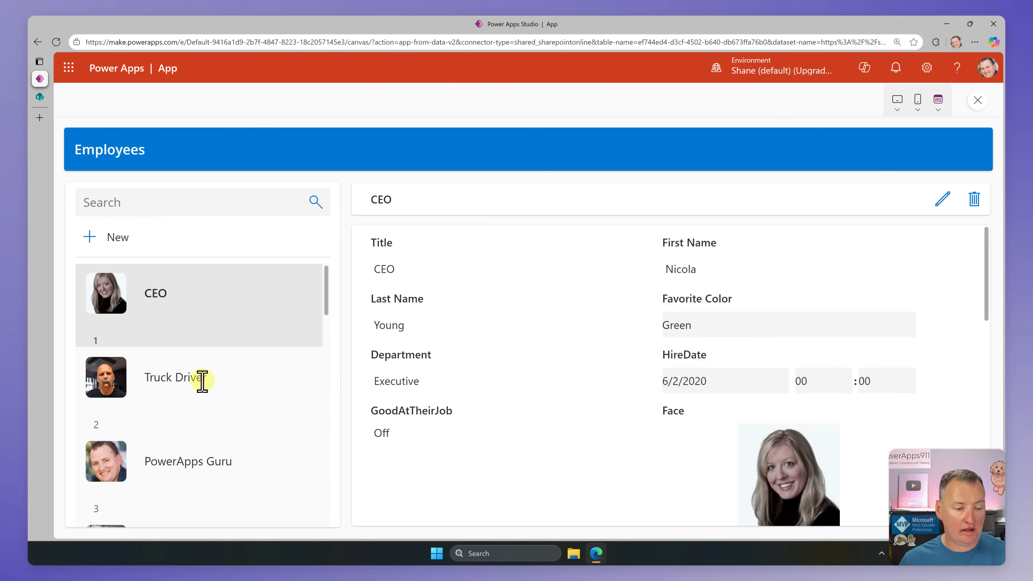
scroll(228, 368, down, 1)
scroll(254, 358, up, 1)
click(222, 389)
scroll(215, 387, down, 1)
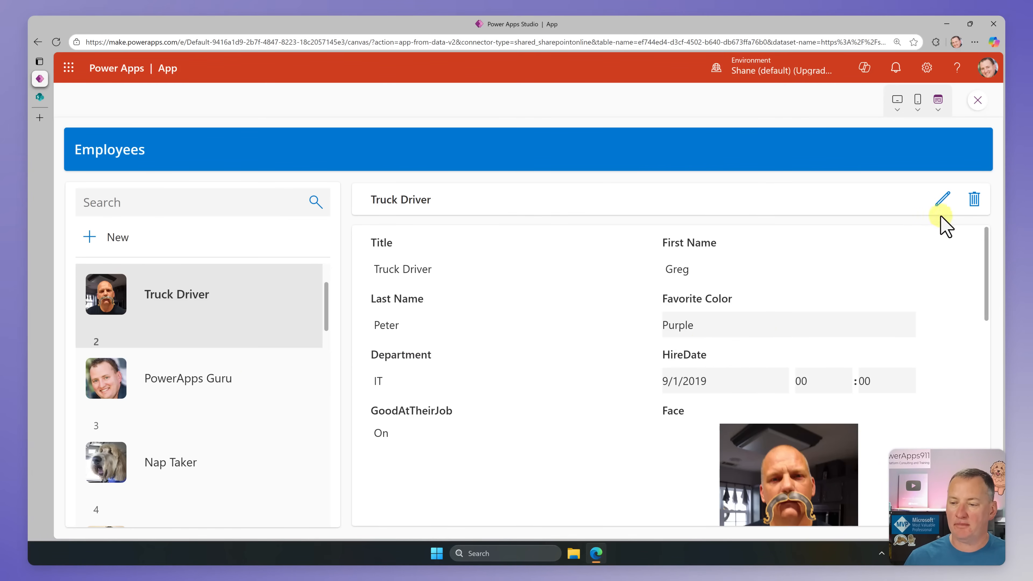
Step: Edit the Truck Driver record, set Favorite Color to Blue and save the record
click(943, 200)
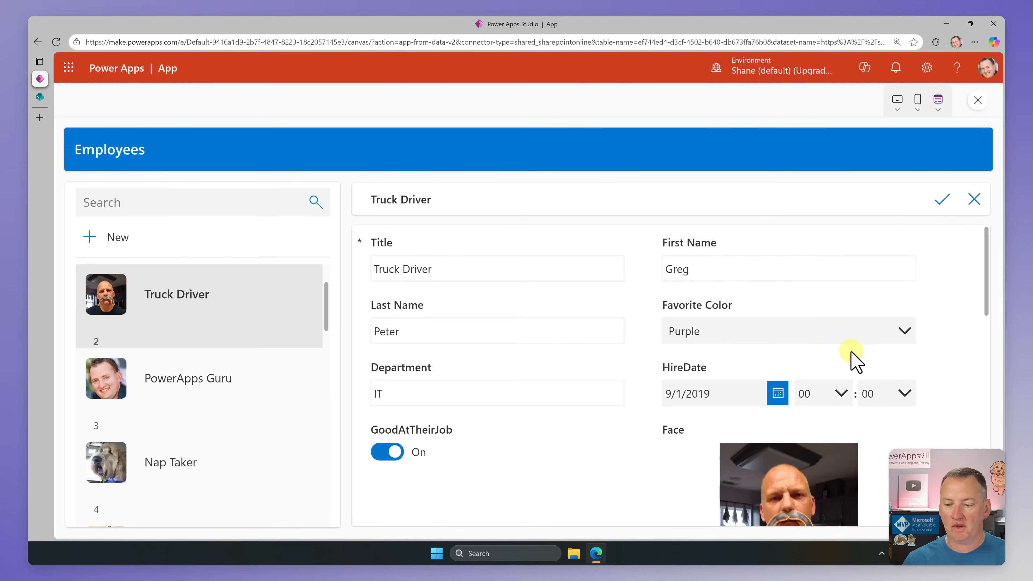
click(854, 337)
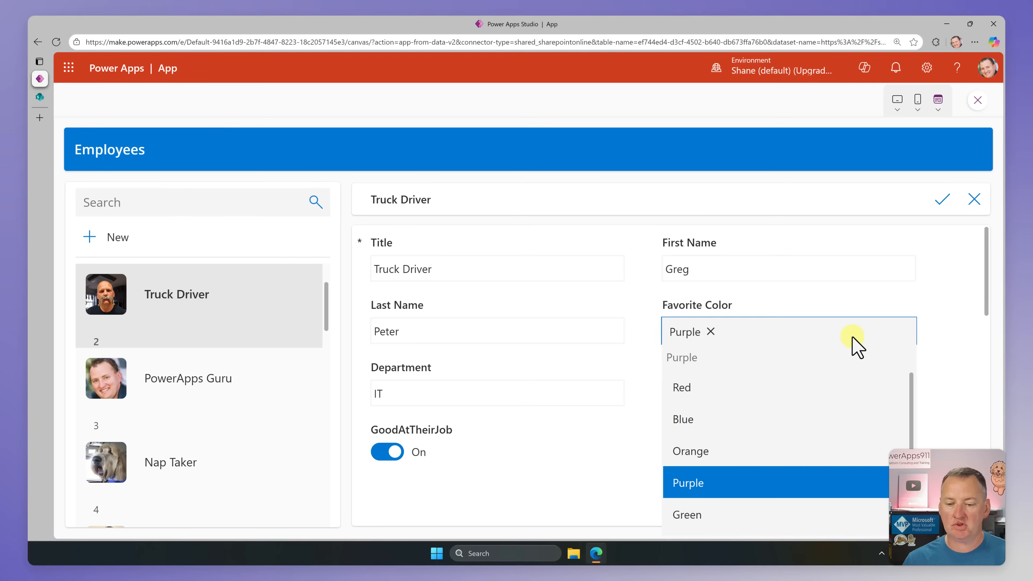
click(696, 419)
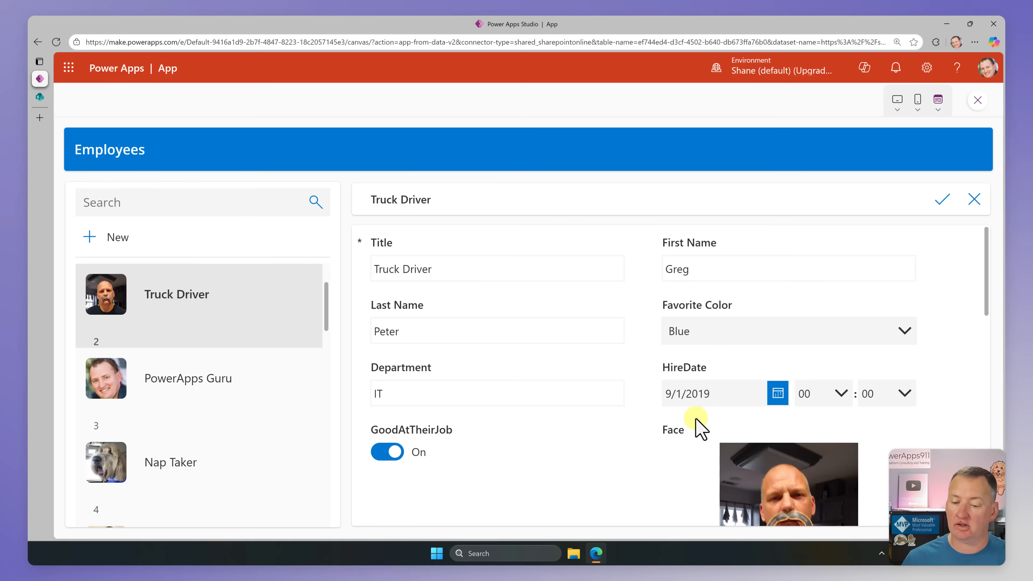
click(941, 202)
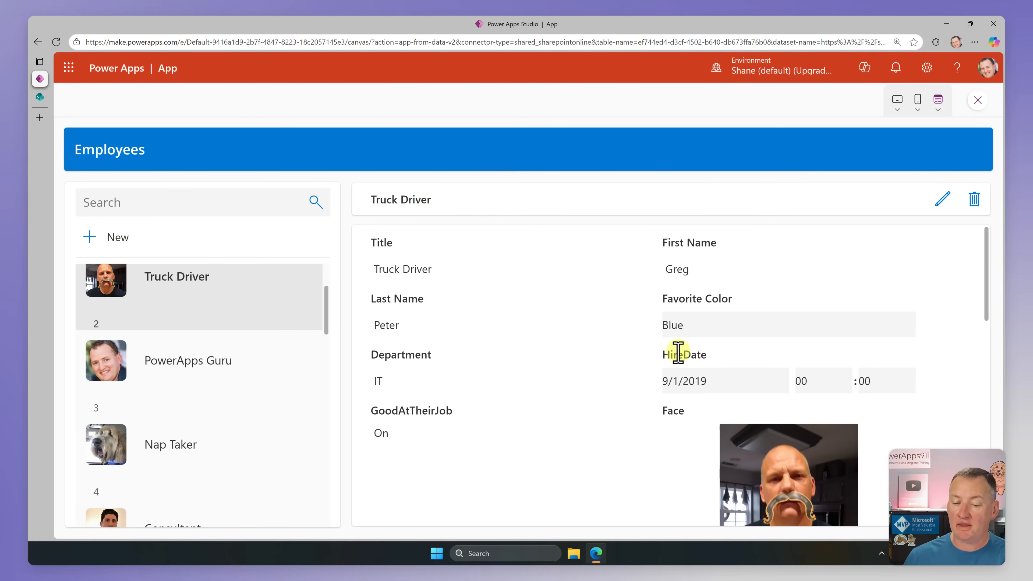
Step: Reload the SharePoint Employees list to check the Truck Driver's favorite color, and return to the app preview
click(40, 98)
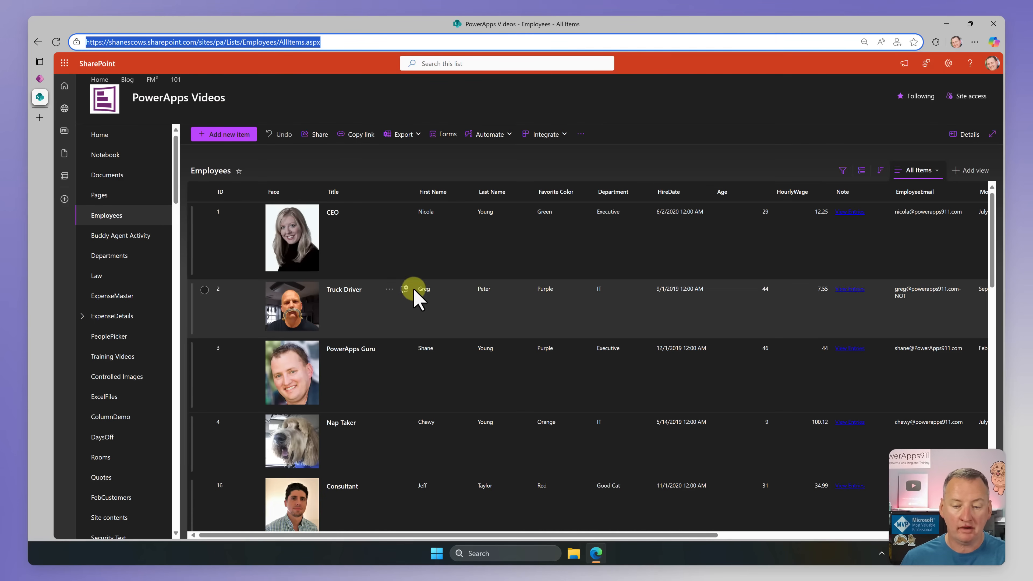
click(57, 42)
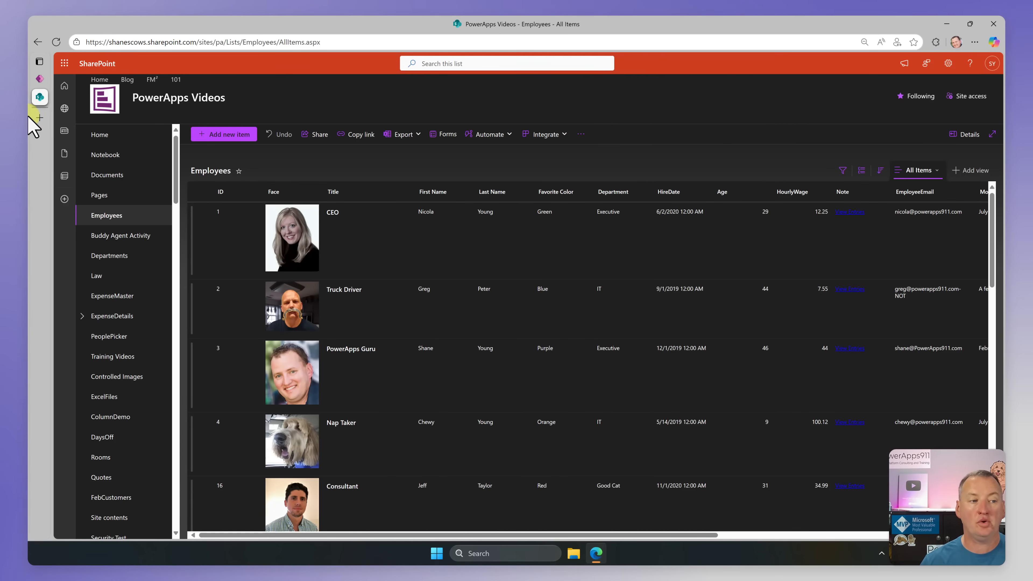
click(37, 79)
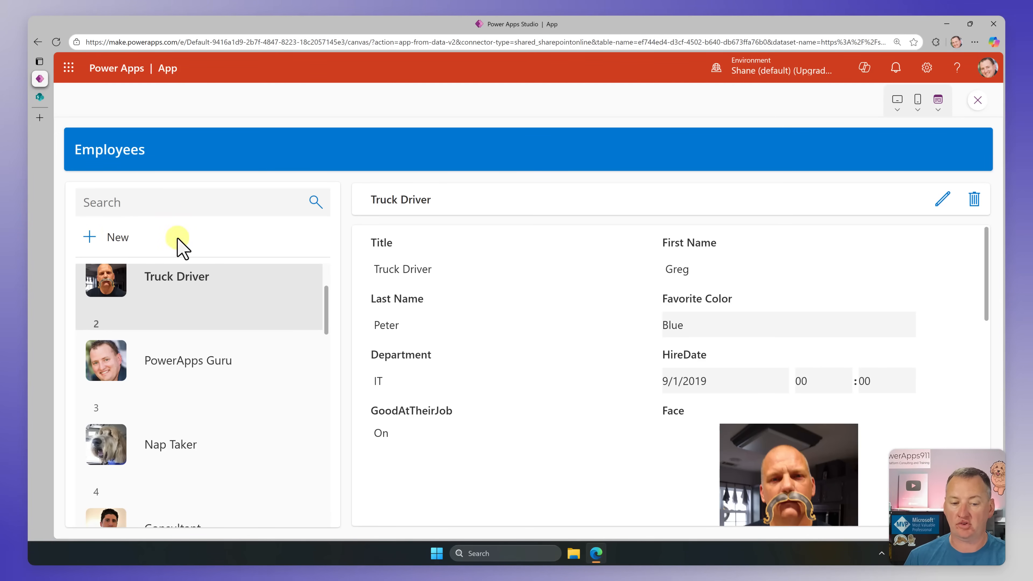
Step: Search the employee gallery in the app preview for "che"
scroll(248, 329, up, 3)
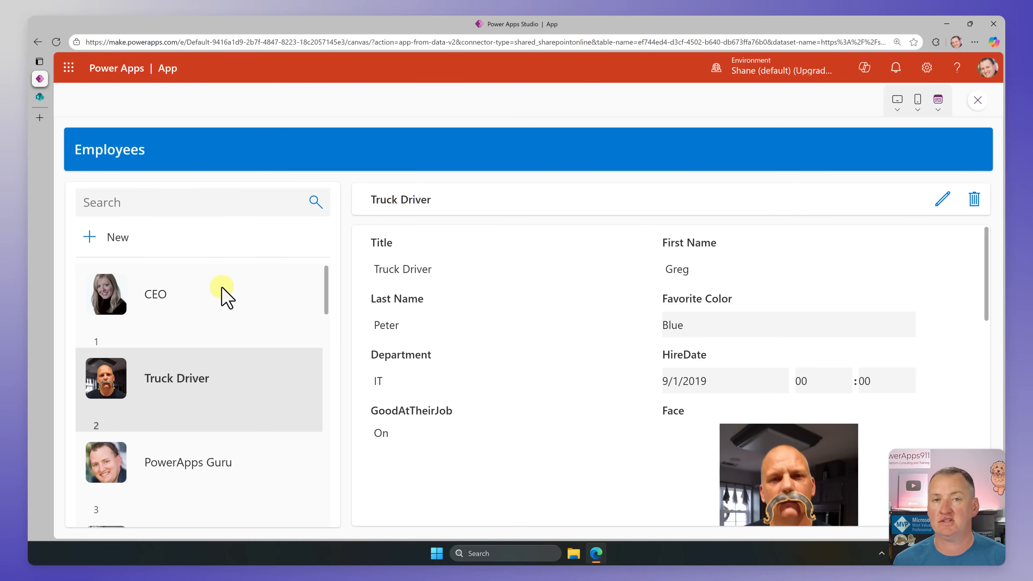
click(180, 202)
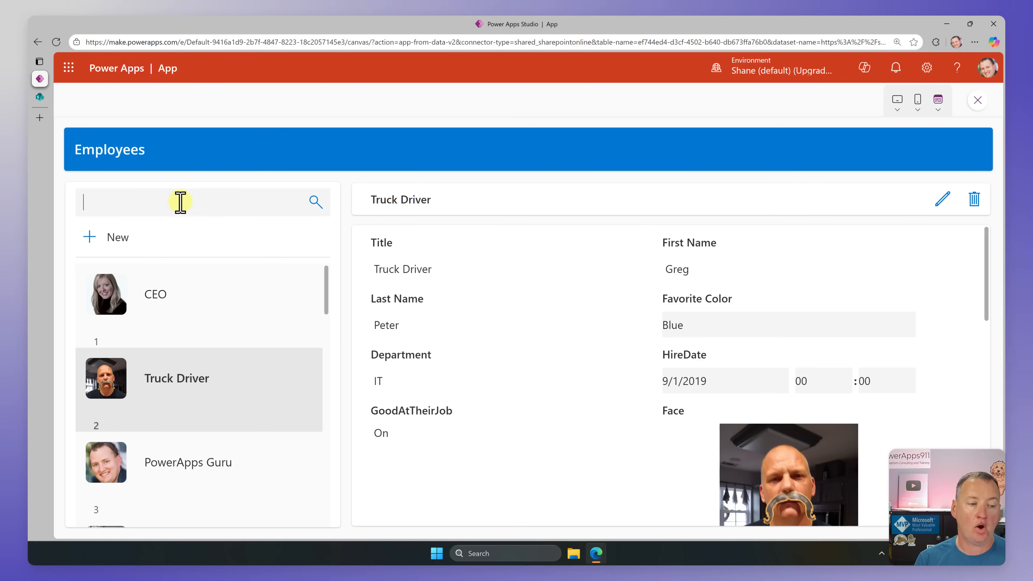
text(c)
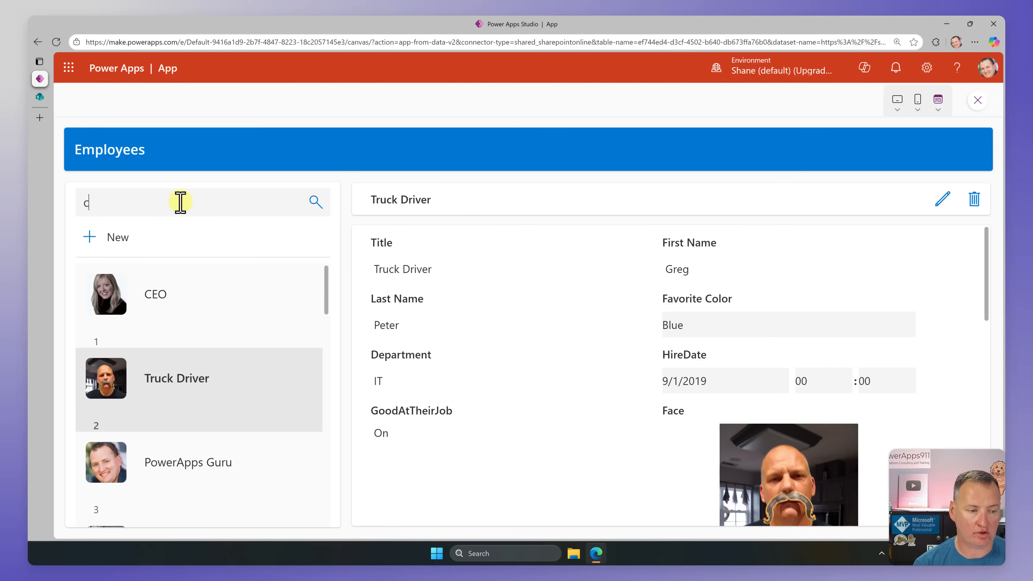
text(he)
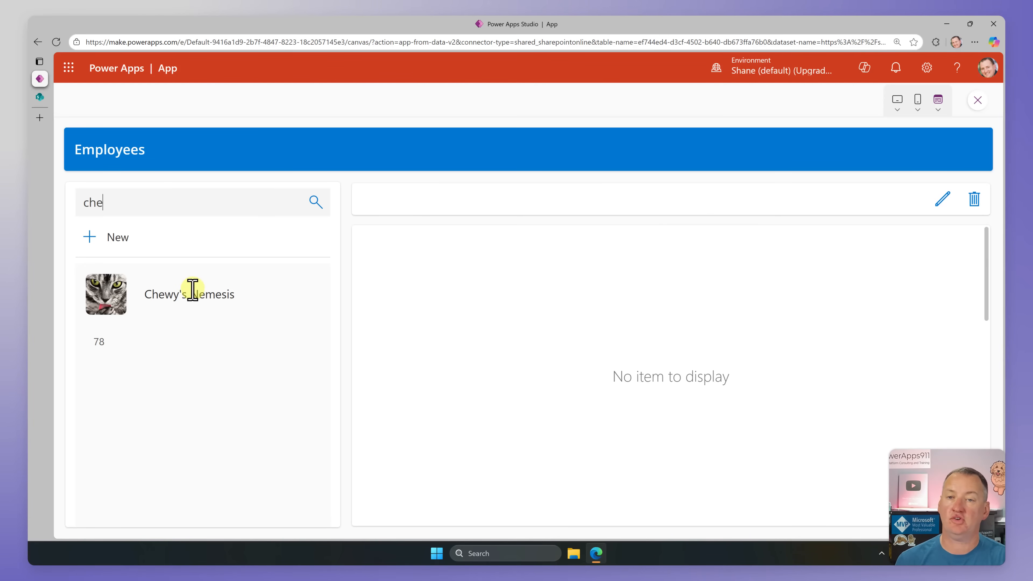
Step: Open the Chewy's Nemesis record from the search results, and clear the search to list all employees from the first record
click(185, 304)
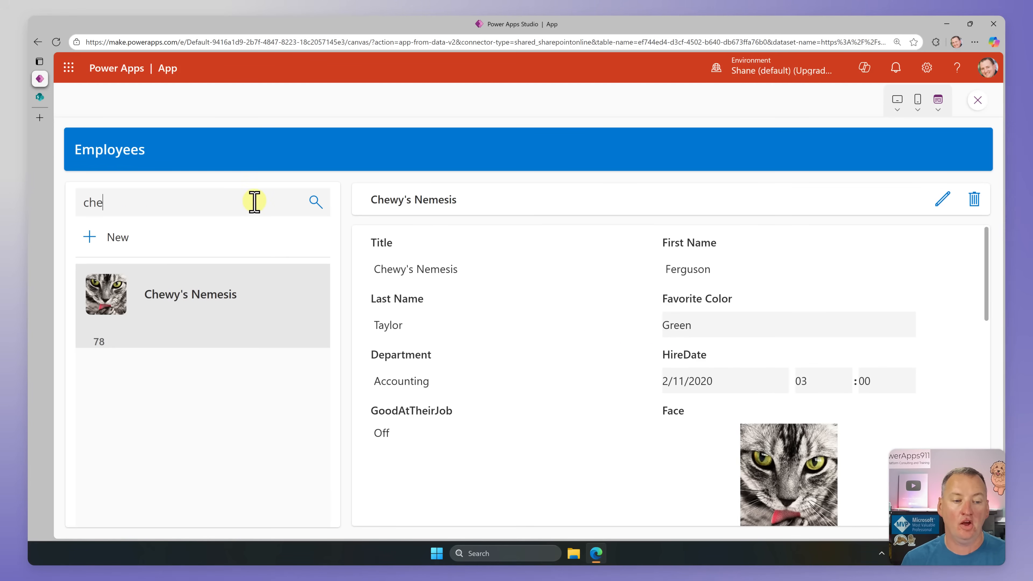
key(BackSpace)
key(BackSpace)
key(BackSpace)
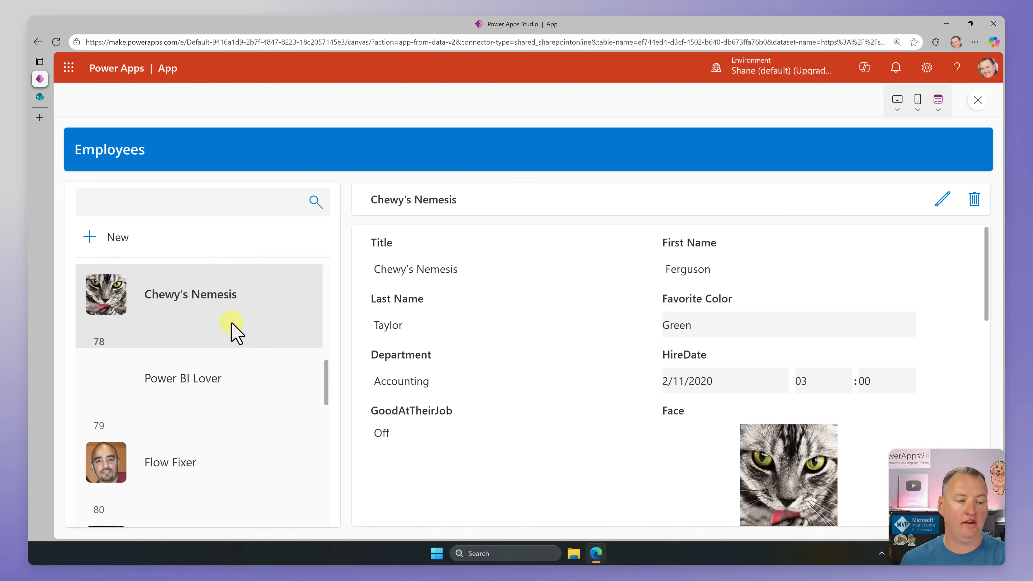
drag(323, 376, 318, 282)
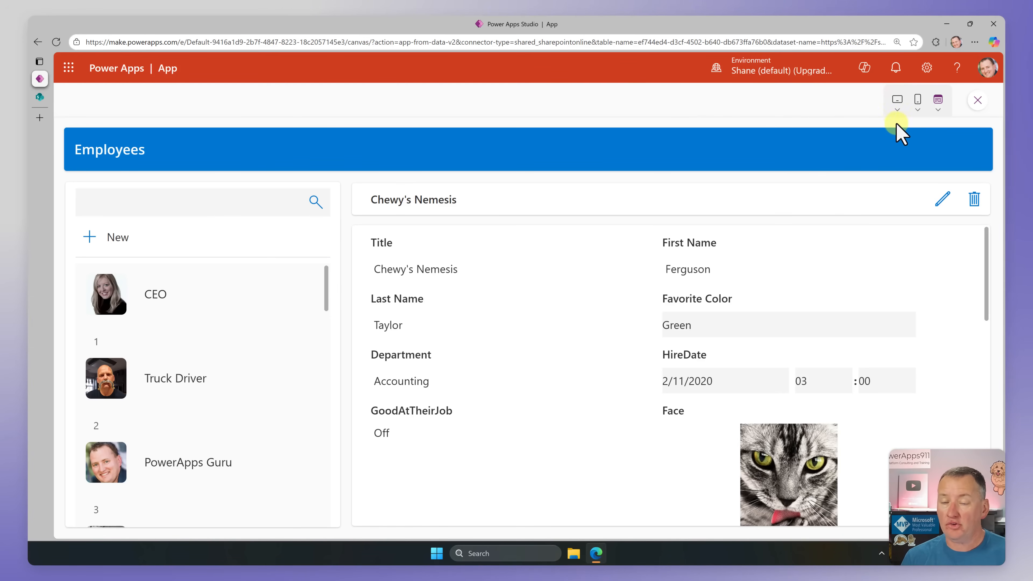
Step: Preview the app on an Apple iPhone 12, 13, 14 in landscape and portrait orientation, and close the preview
click(920, 102)
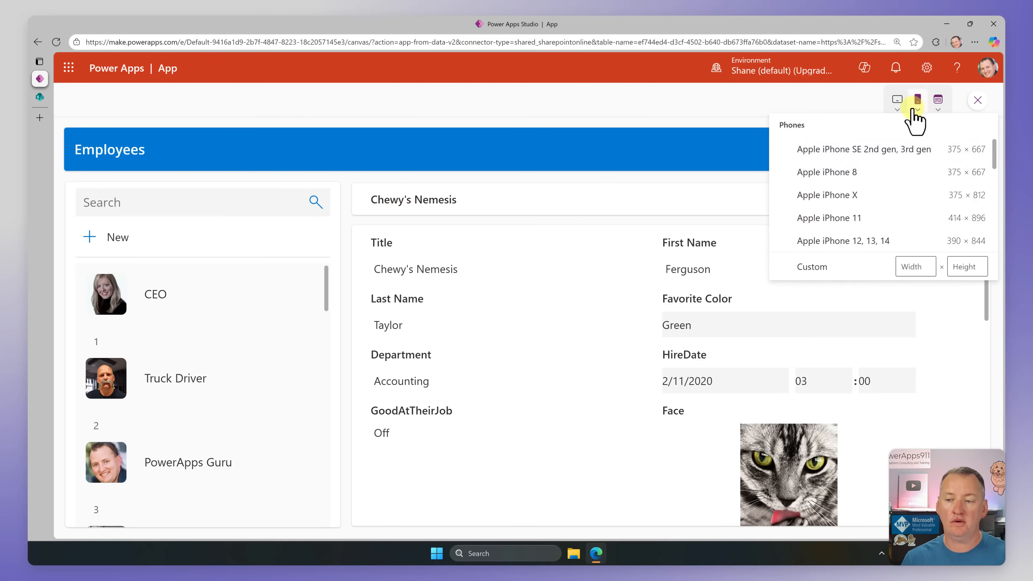
click(851, 241)
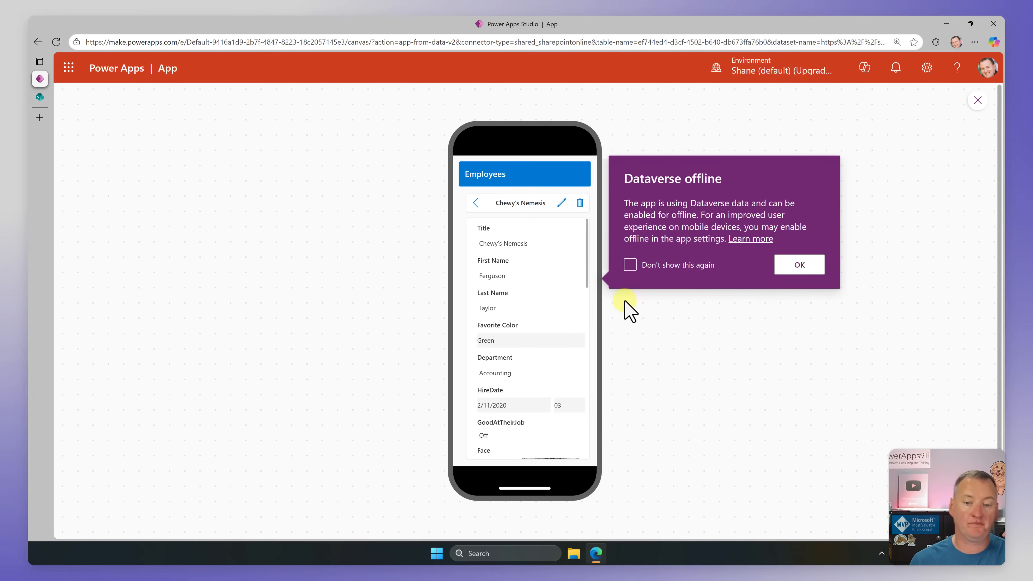
click(802, 263)
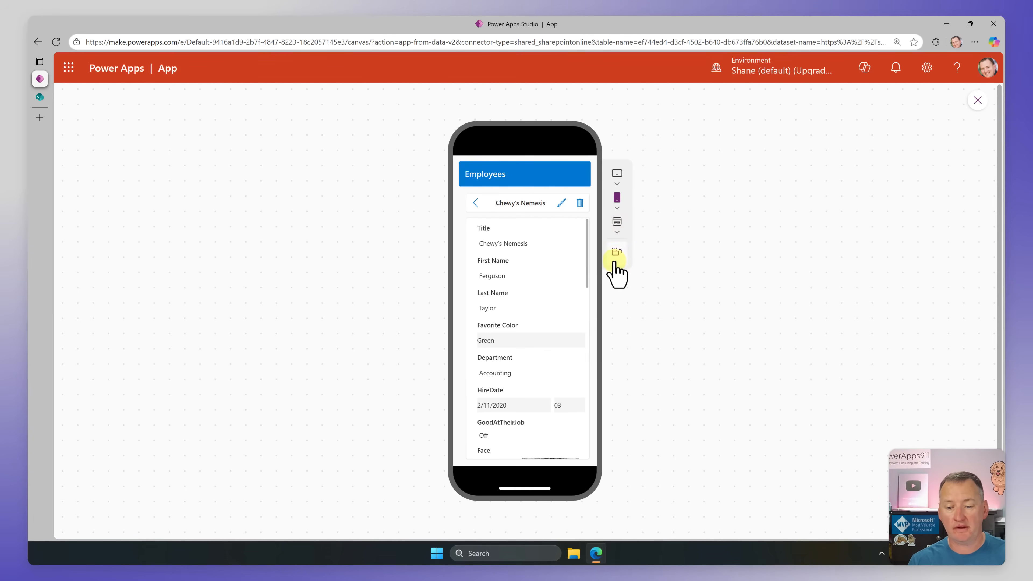
click(617, 252)
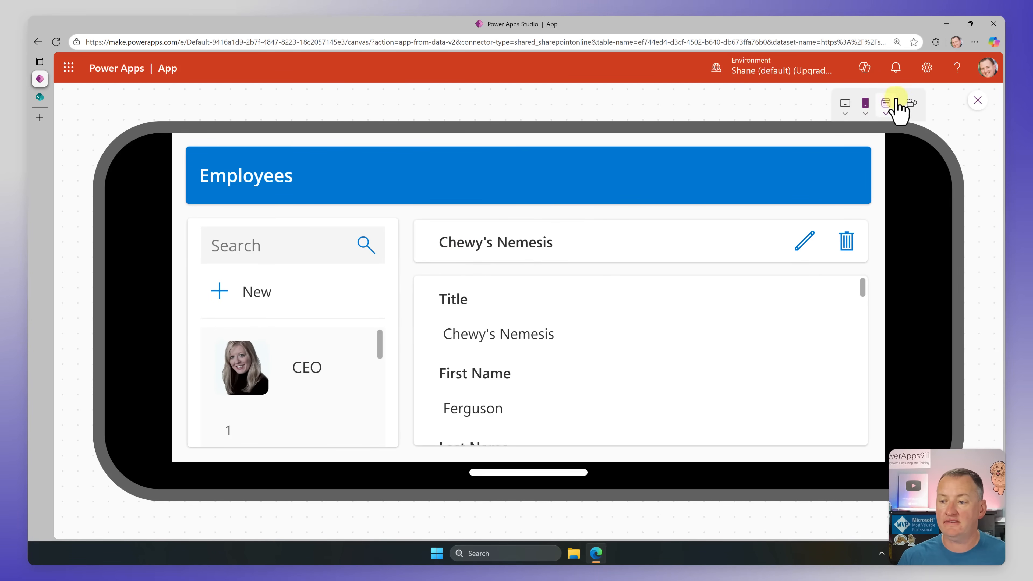
click(912, 103)
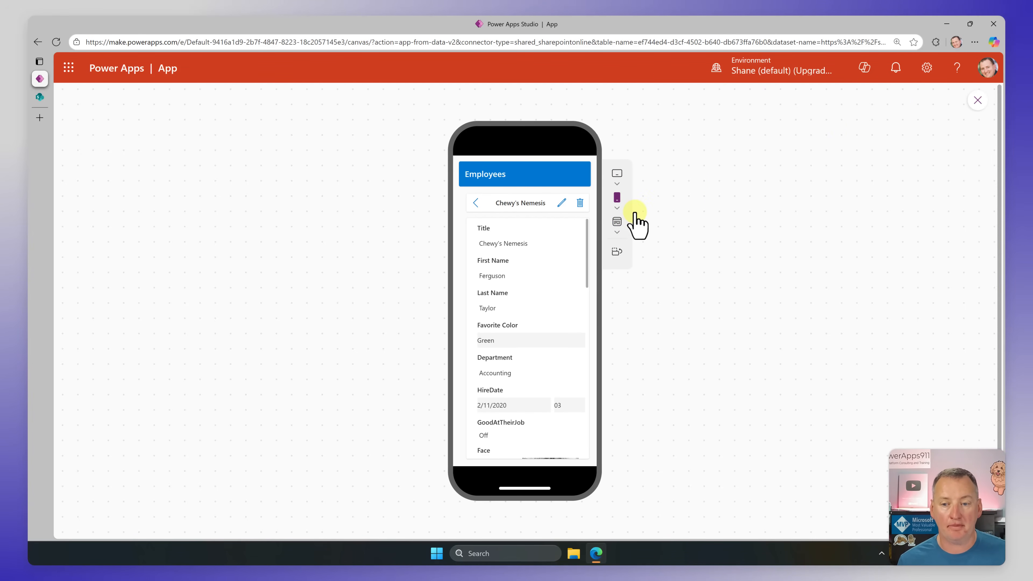
click(978, 100)
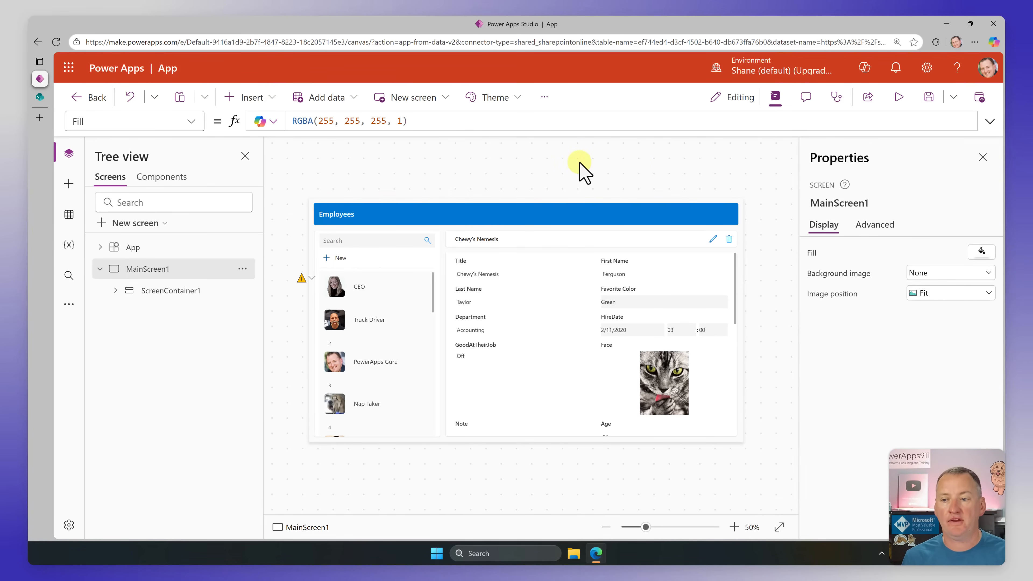
Step: Save the app as Power Apps Demo Fun and publish this version
click(929, 97)
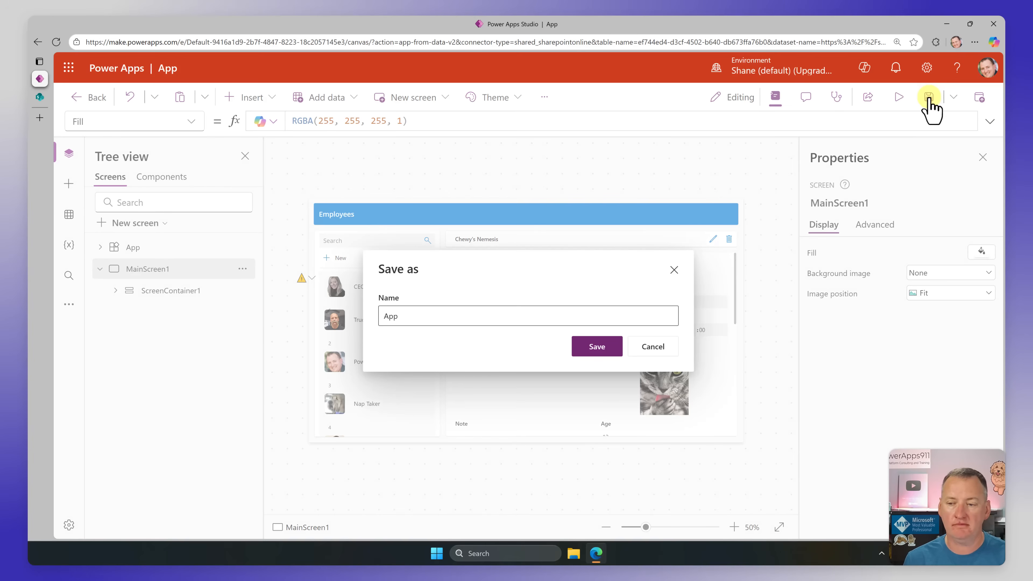
double_click(421, 317)
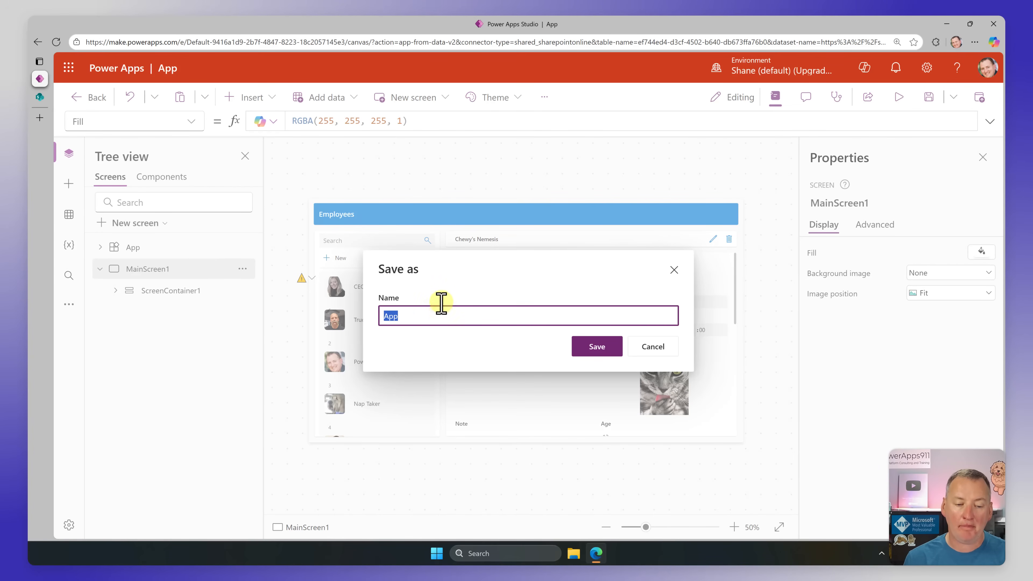
text(Power Apps Demo Fun)
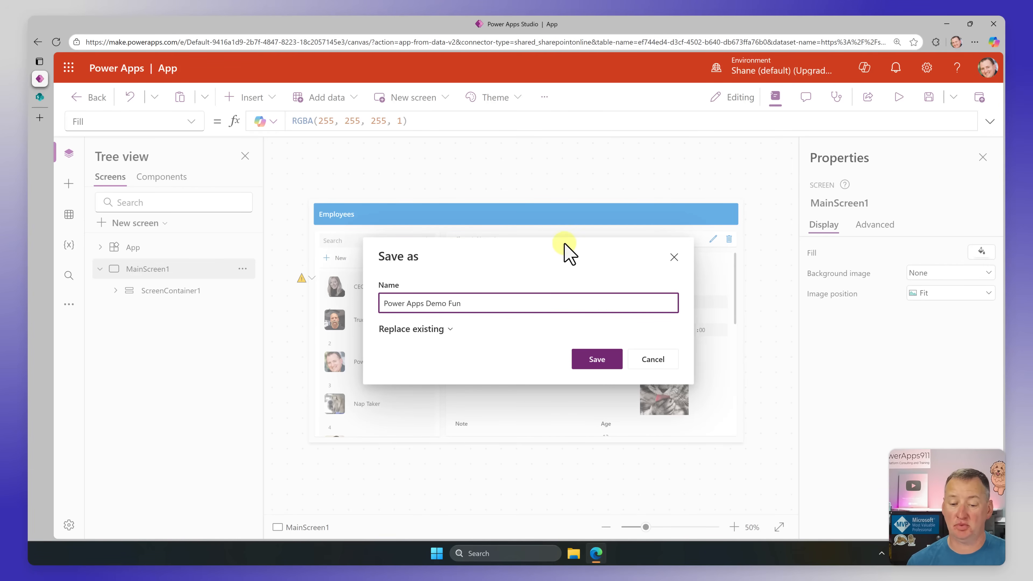
click(607, 358)
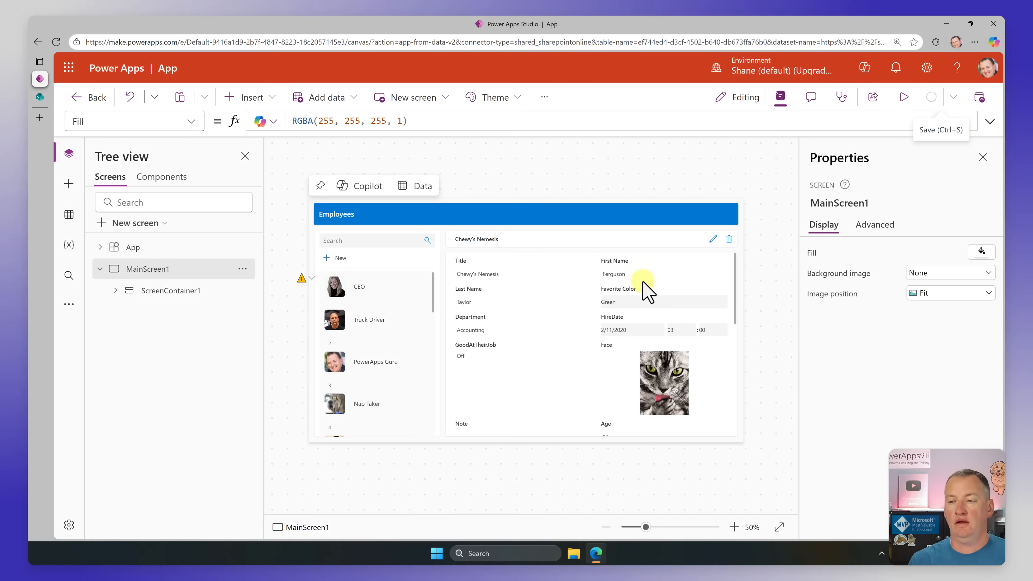
mouse_move(934, 107)
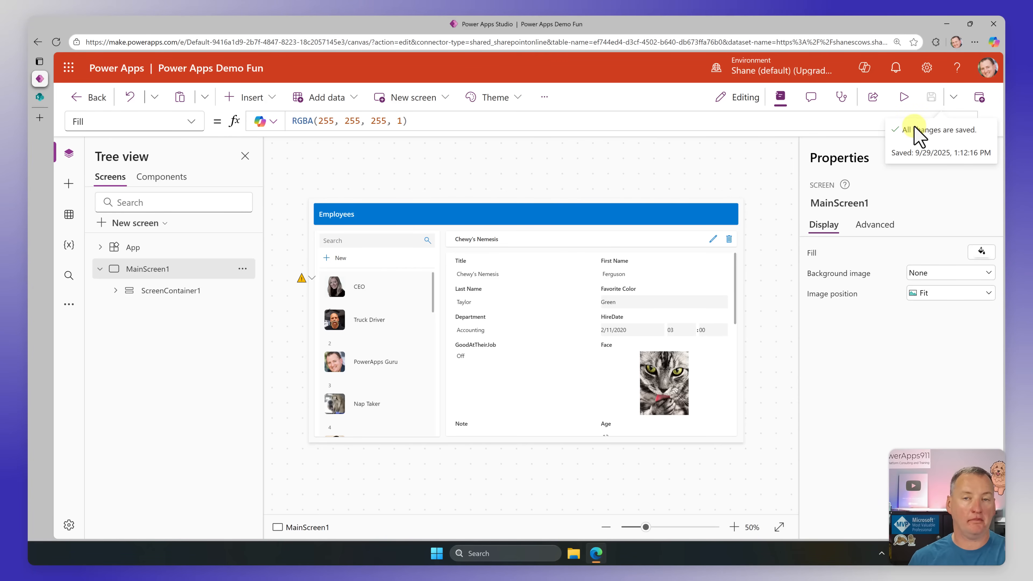
click(980, 97)
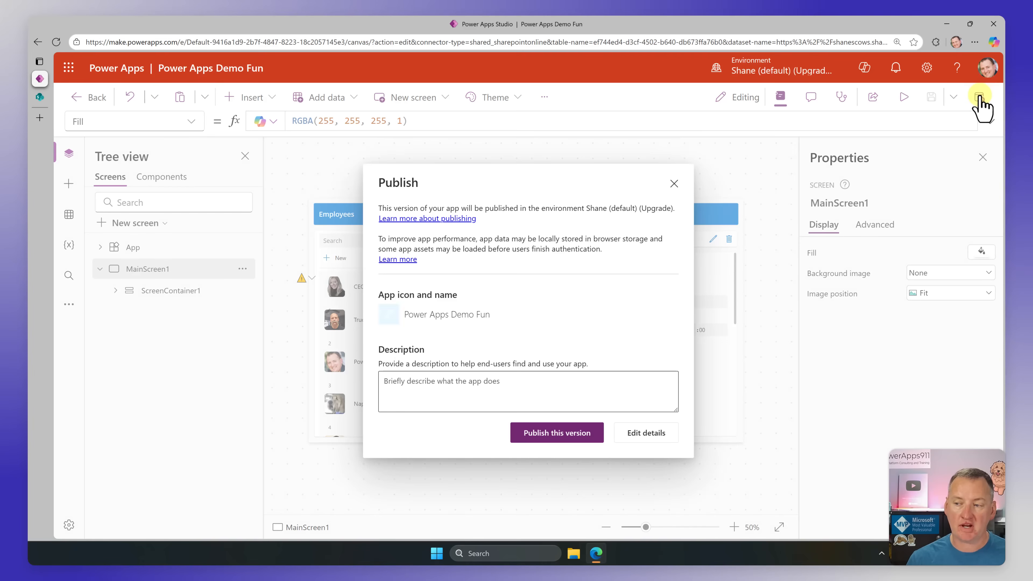
click(561, 442)
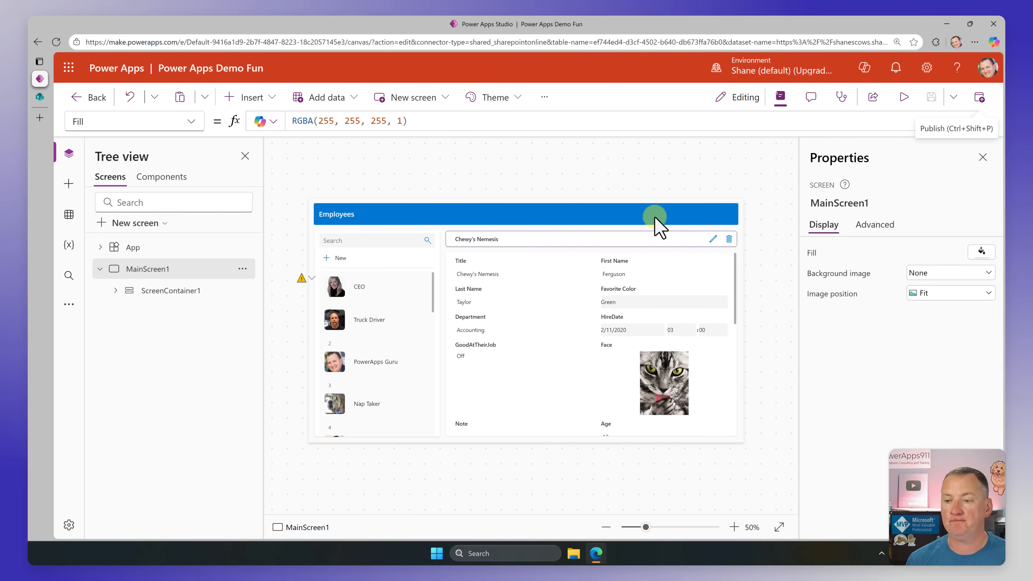
Step: Share the published app with the test user's account, keeping the User role and leaving the message empty
click(873, 97)
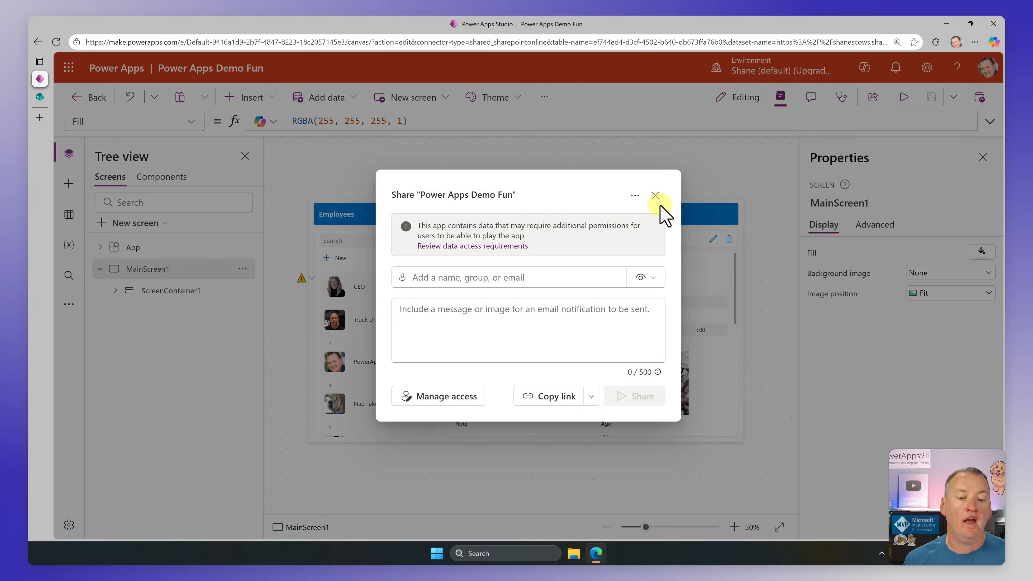
click(554, 273)
text(chewy)
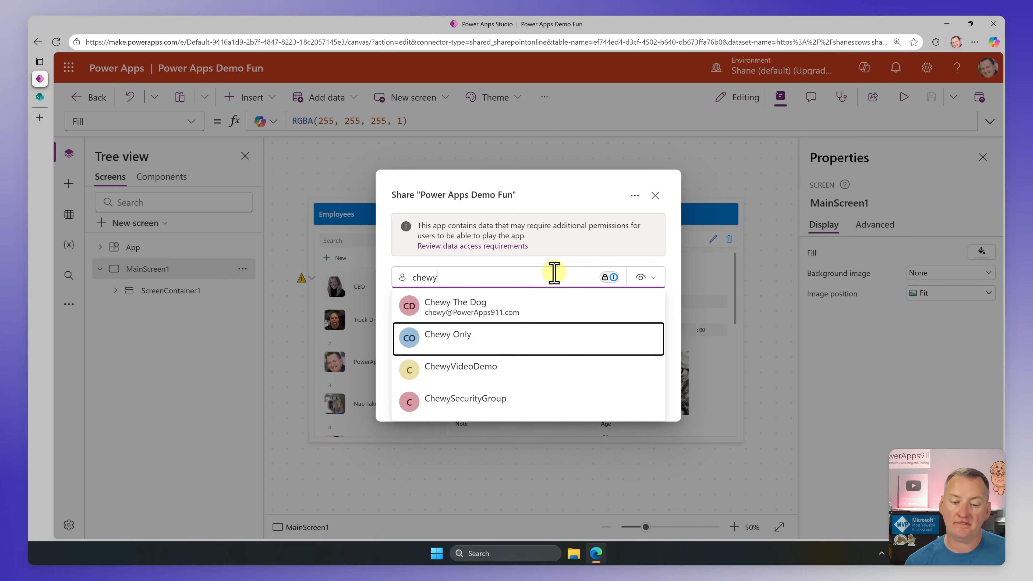
click(493, 308)
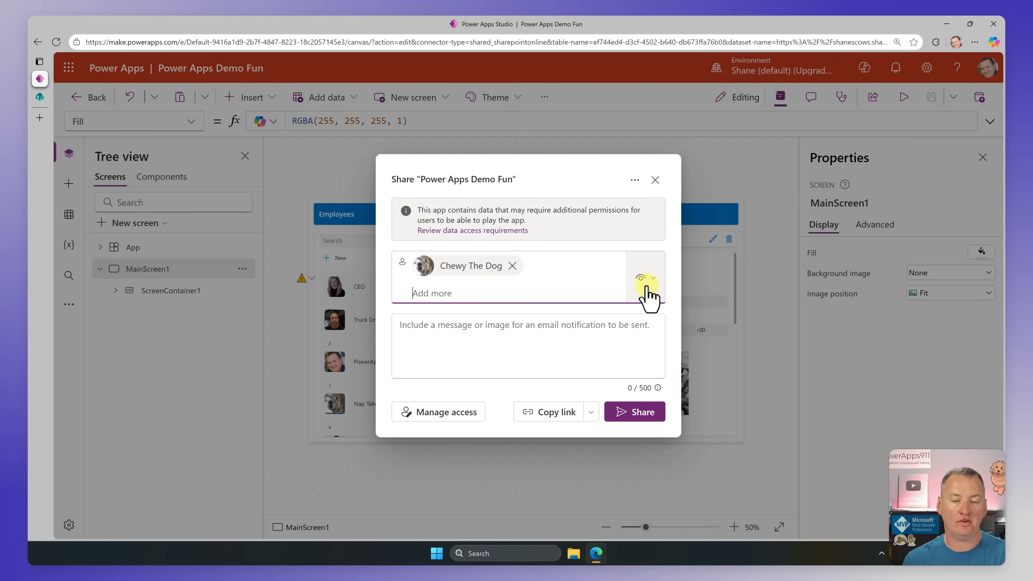
click(655, 279)
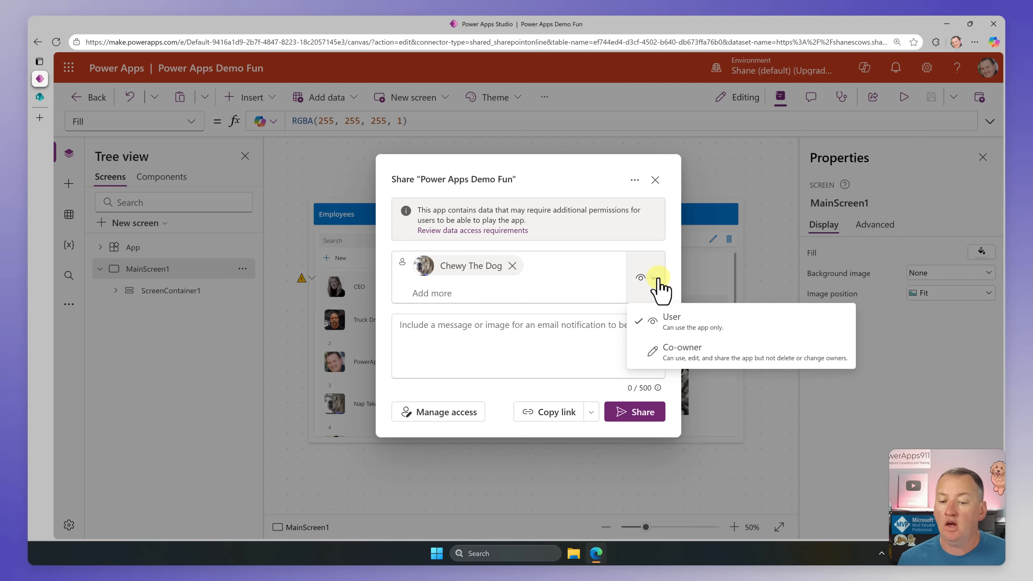
click(528, 395)
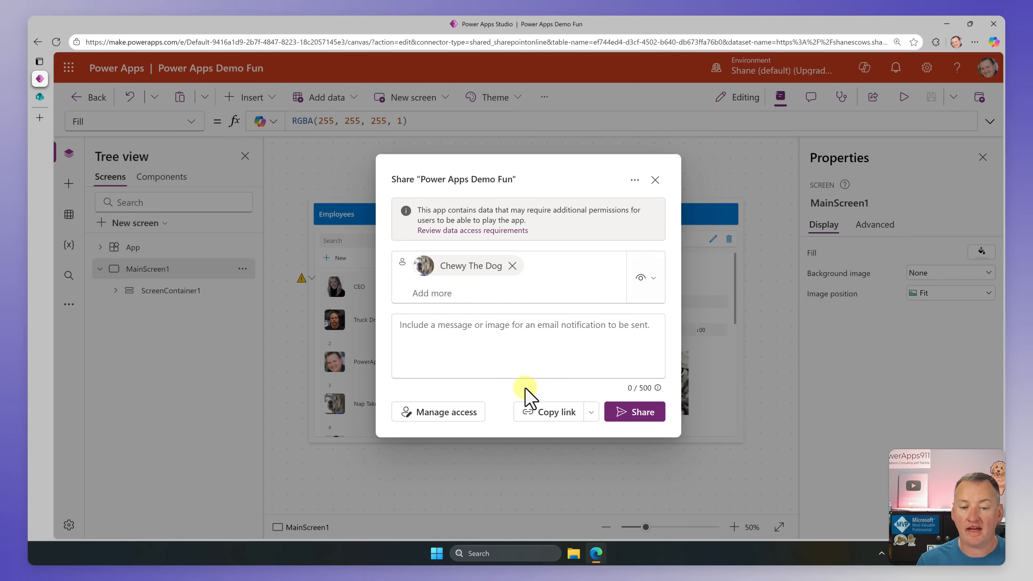
click(640, 420)
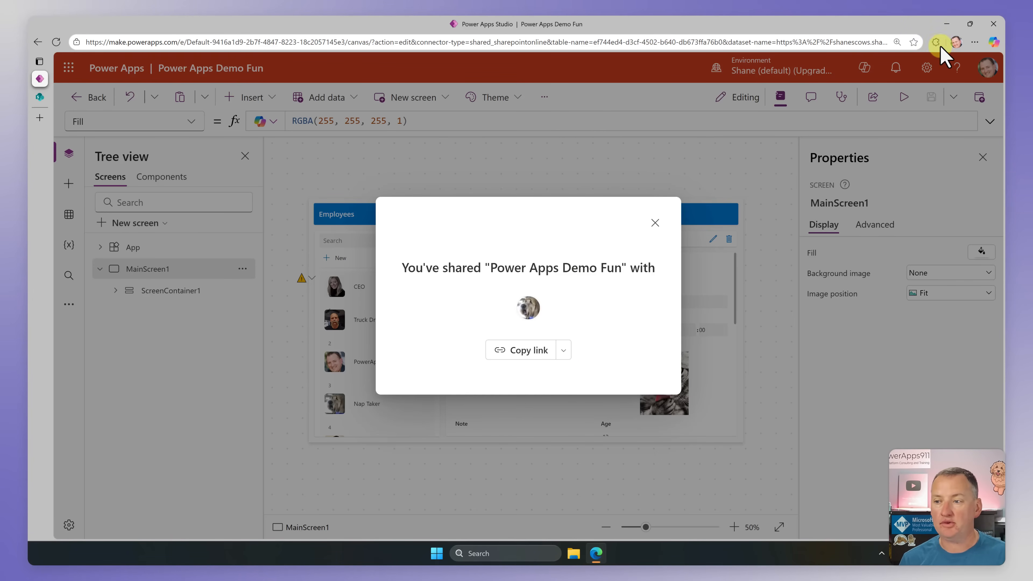
Step: Open the test user's browser profile, and return to the sharing confirmation to copy the link to play the app
click(956, 42)
click(858, 191)
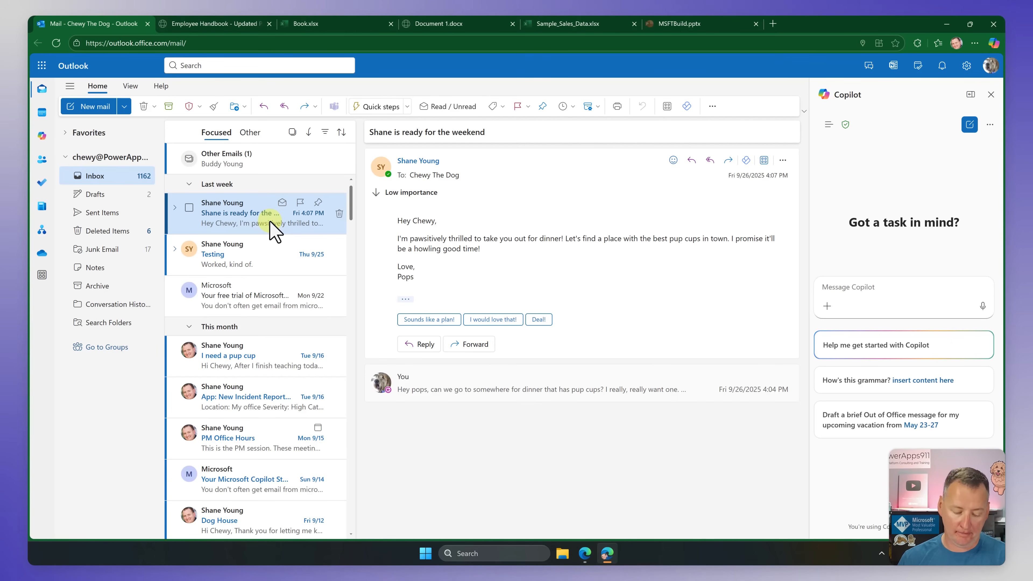
key(alt+Tab)
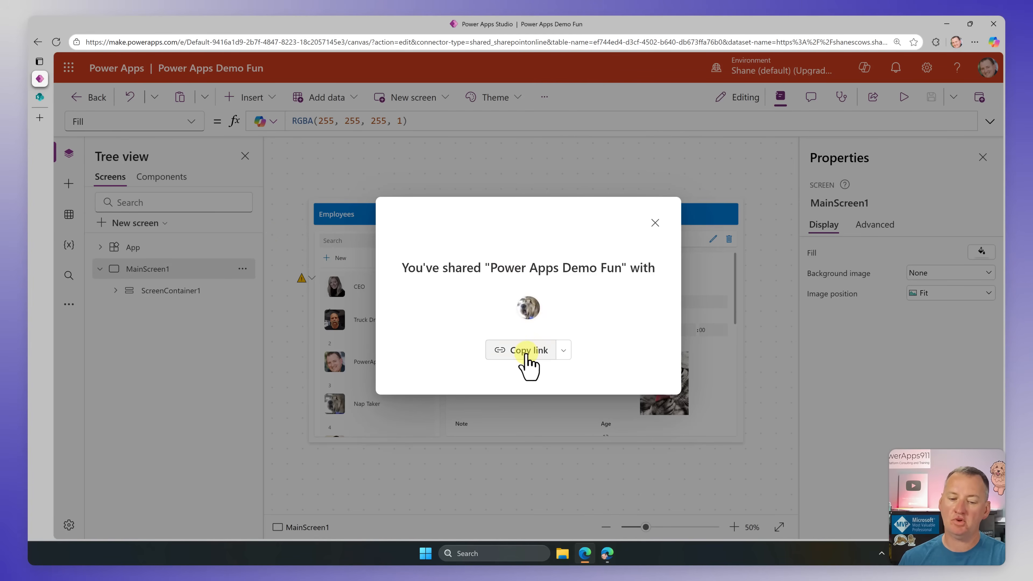
click(563, 351)
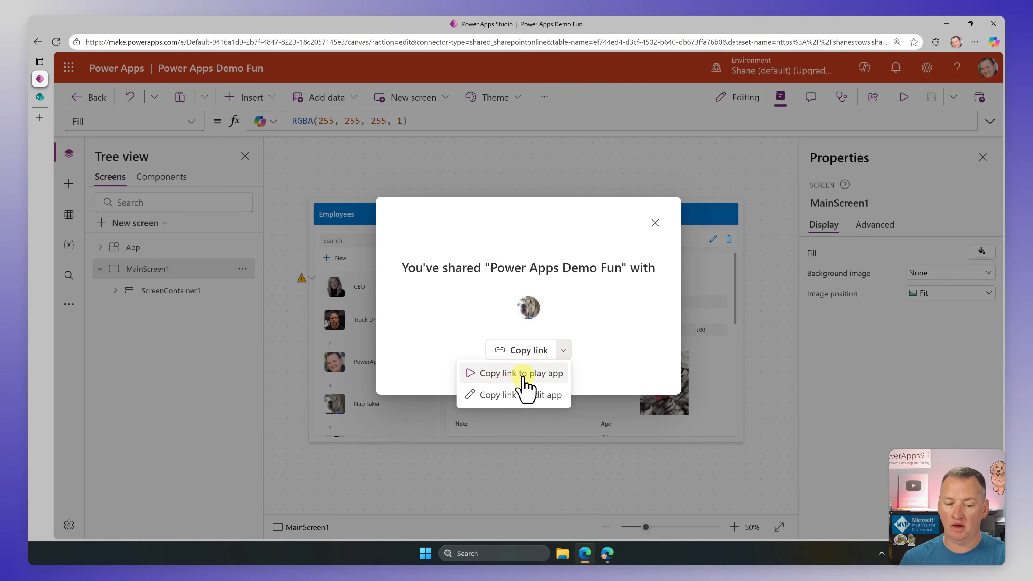
click(545, 380)
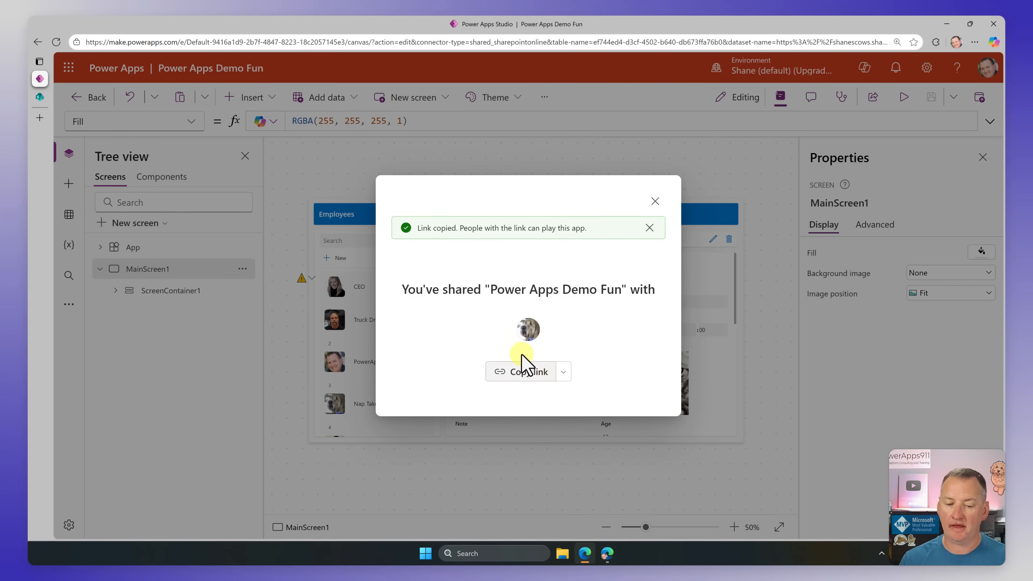
Step: Open the copied app link in a new tab of the test user's browser and allow the app to access SharePoint data
key(alt+Tab)
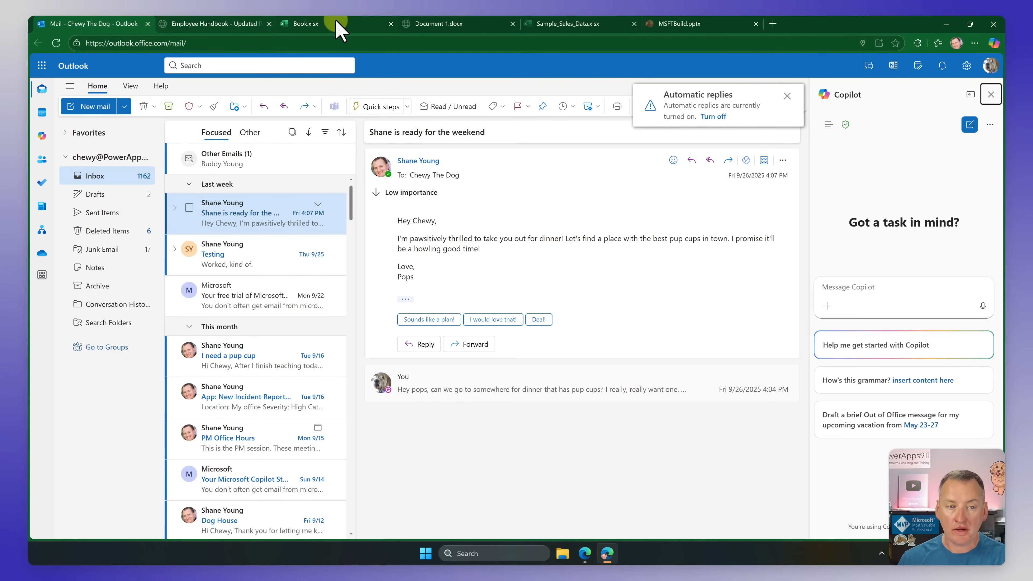
click(773, 24)
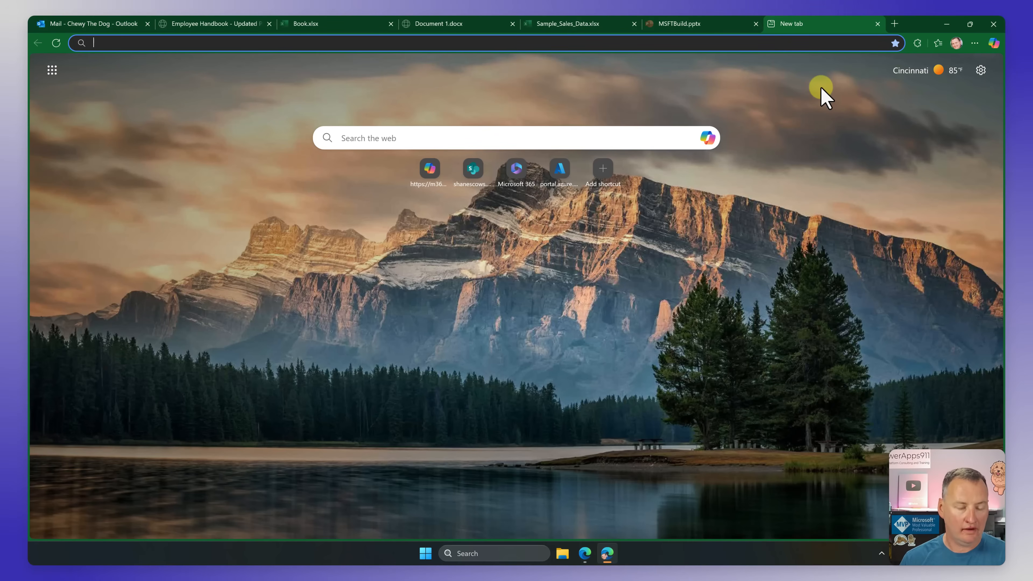
key(ctrl+v)
key(Return)
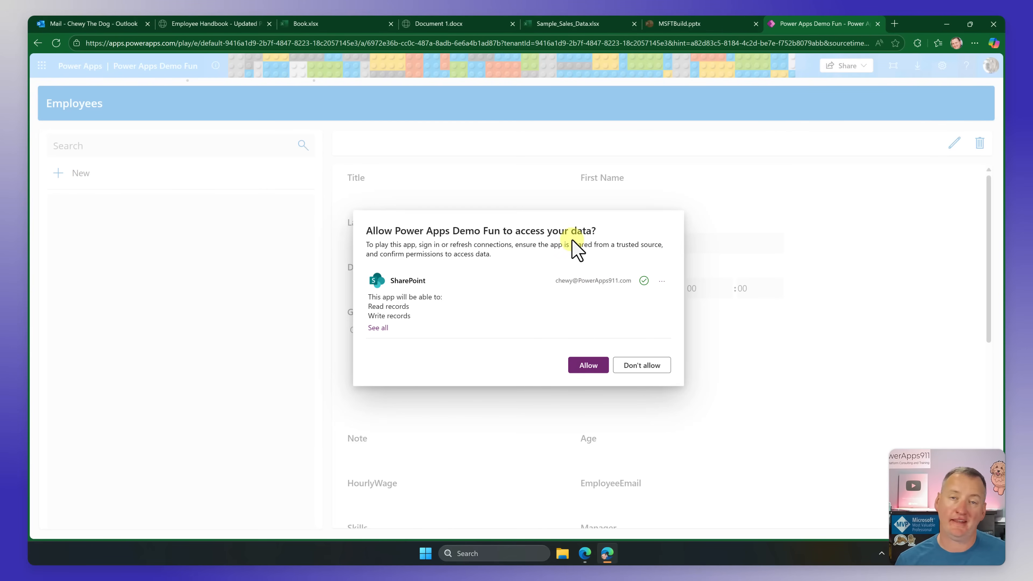
click(582, 364)
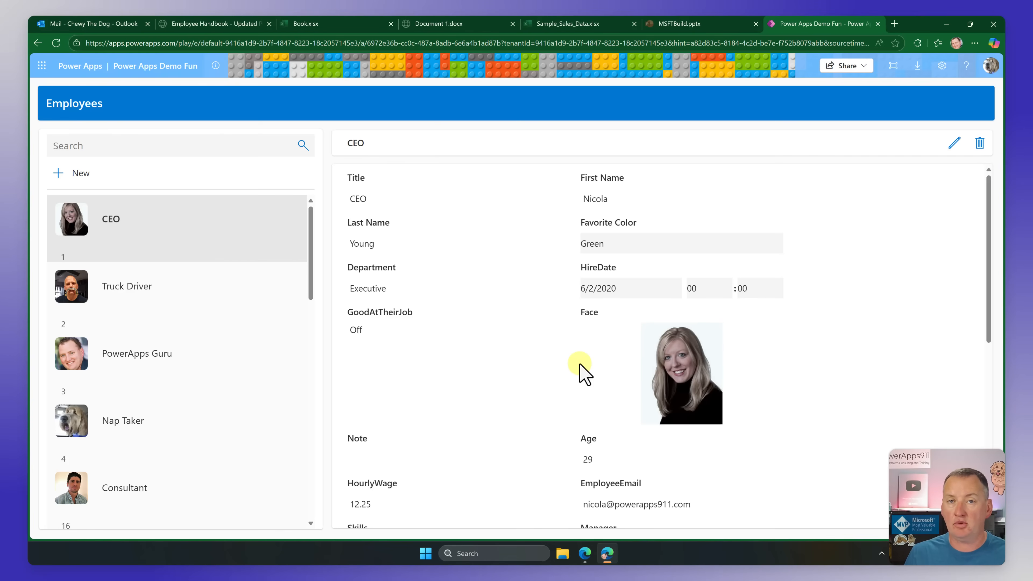
Step: Set the Truck Driver record's Favorite Color to Power Purple in the shared app, save it, and return to Power Apps Studio
click(196, 293)
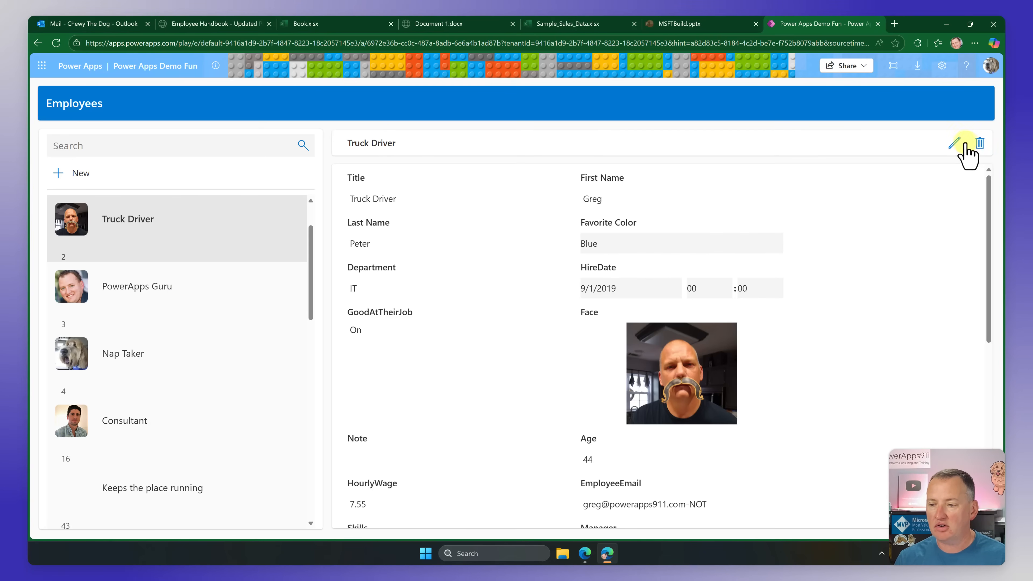
click(954, 143)
click(630, 251)
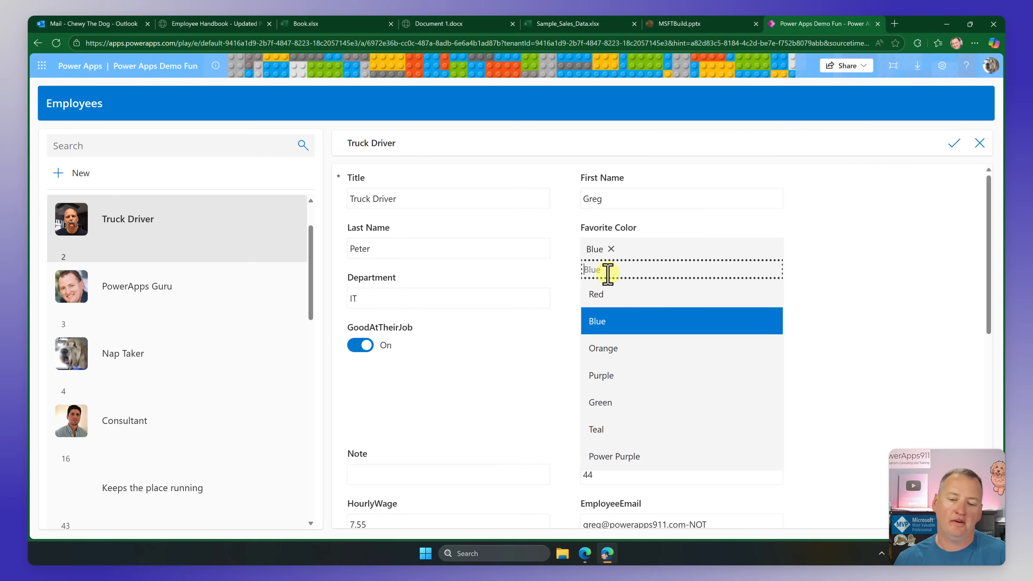
click(607, 458)
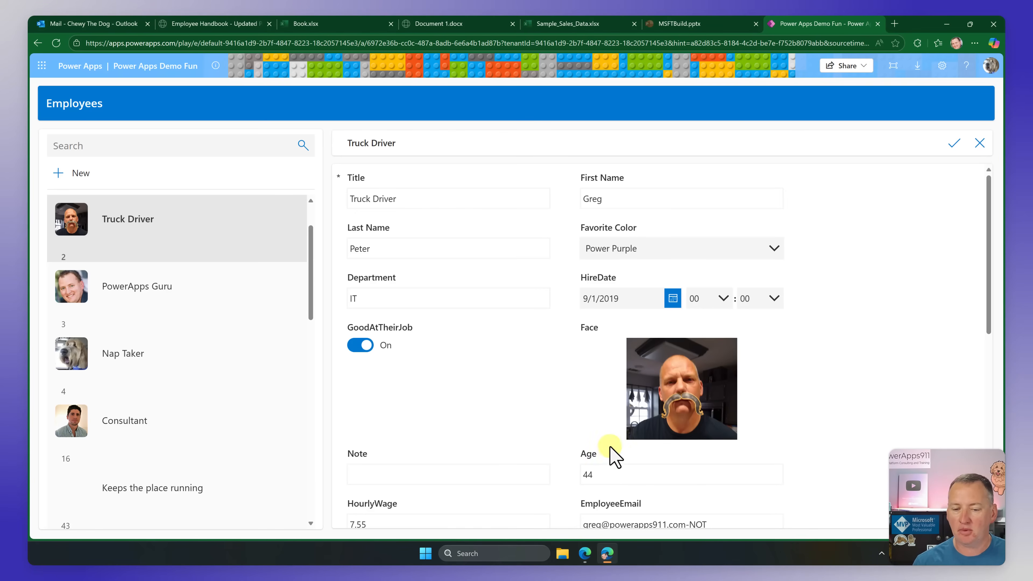
click(951, 144)
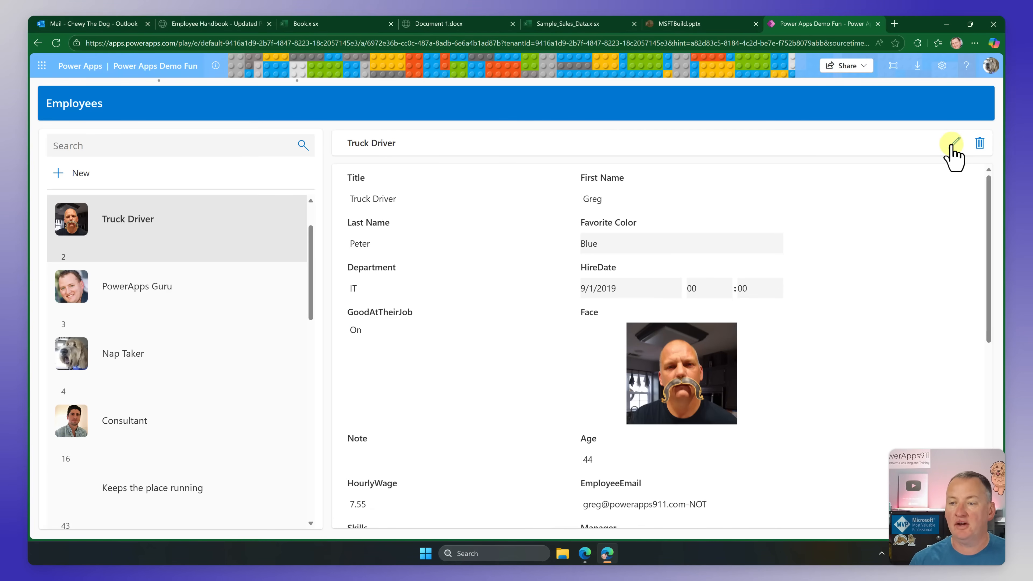
click(947, 24)
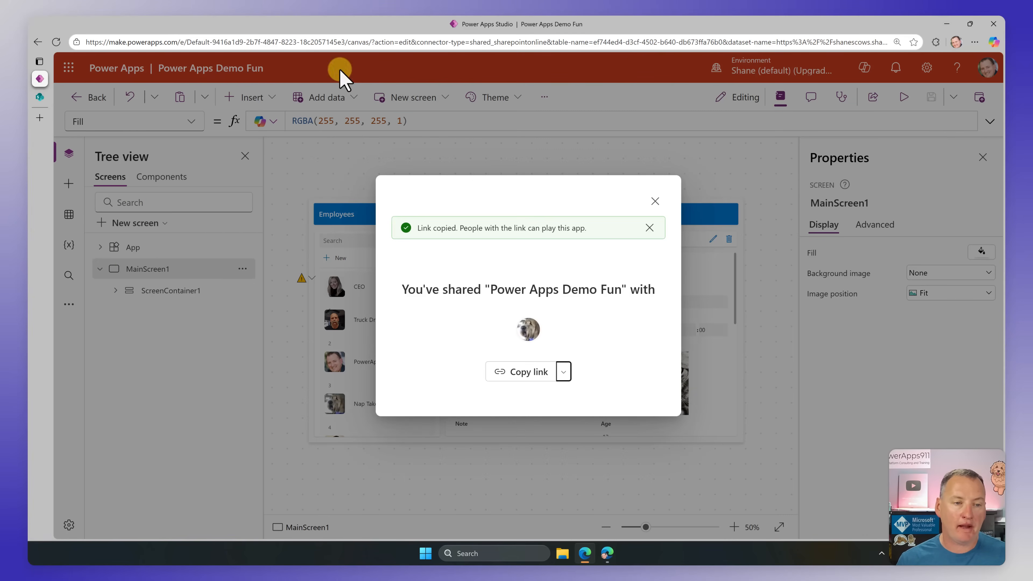
Step: Refresh the SharePoint Employees list to check the Truck Driver's Favorite Color, and return to Power Apps Studio
click(39, 96)
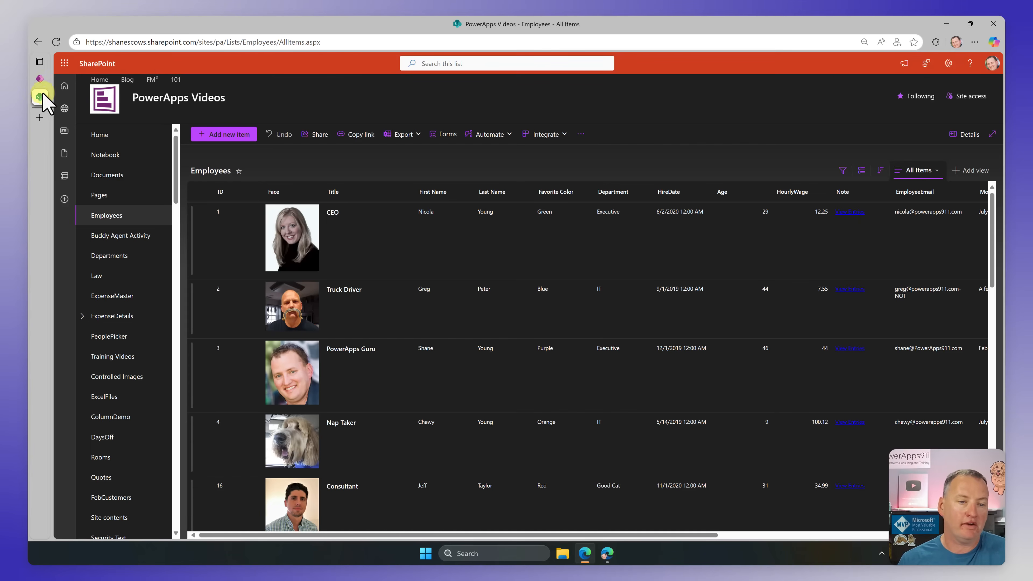
click(56, 42)
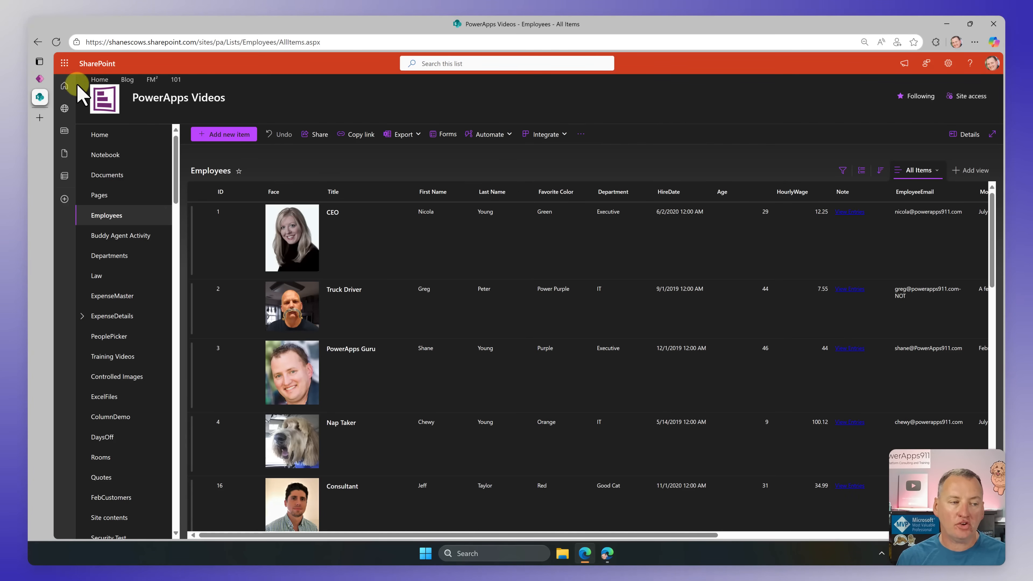
click(39, 78)
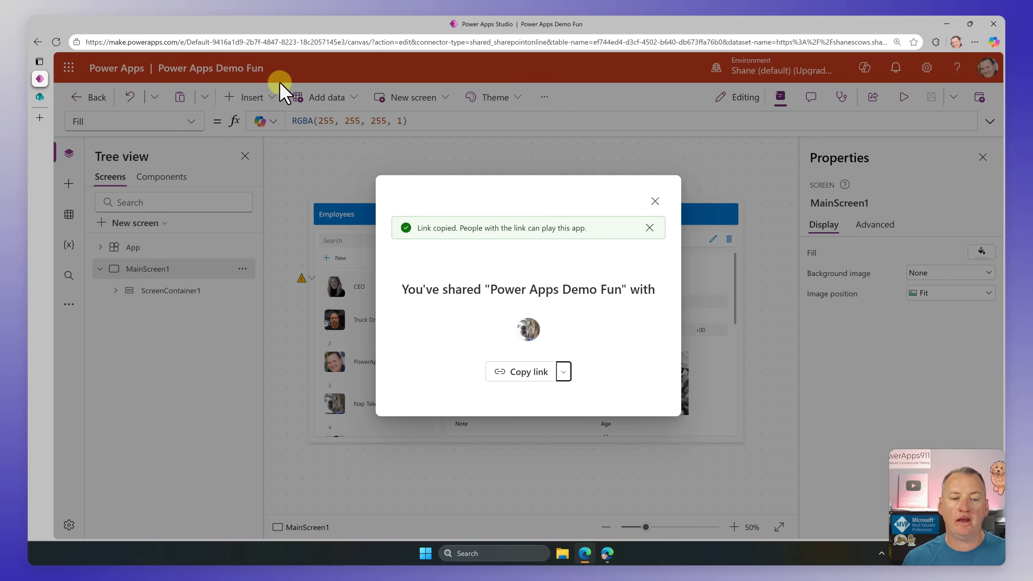
Step: Close the sharing confirmation, select the title label in the gallery's first row and move it slightly up
click(655, 201)
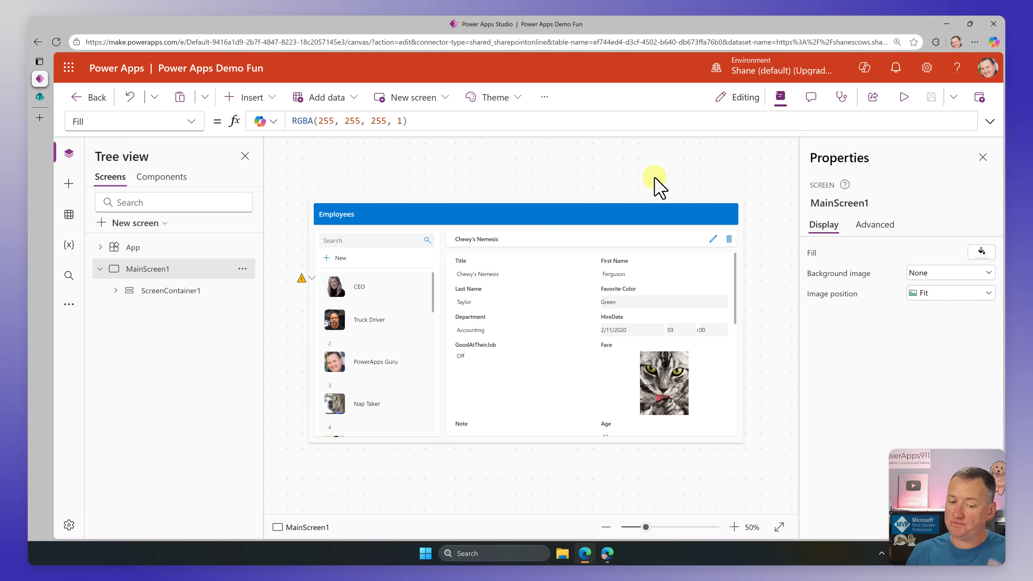
click(399, 361)
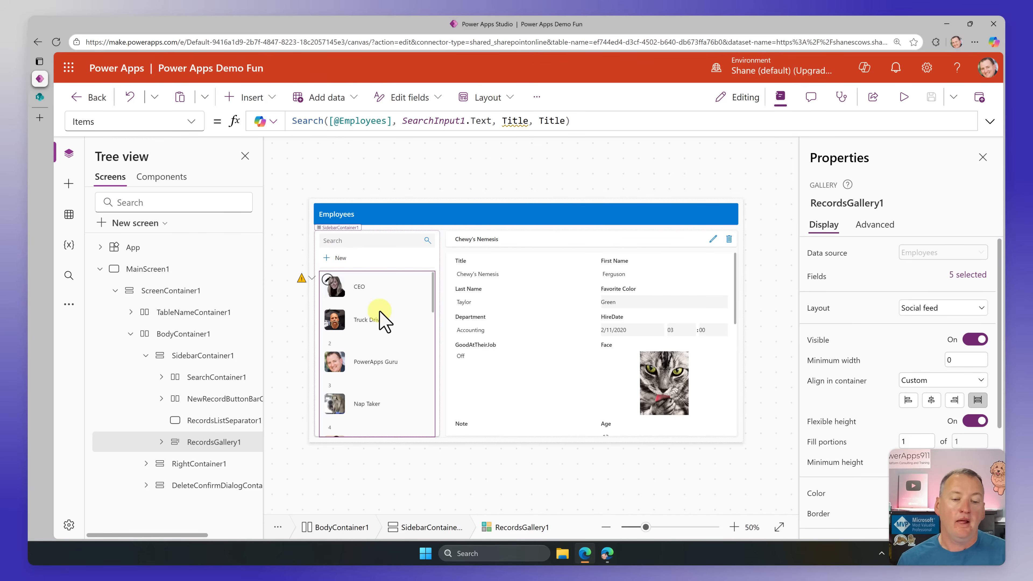
click(385, 301)
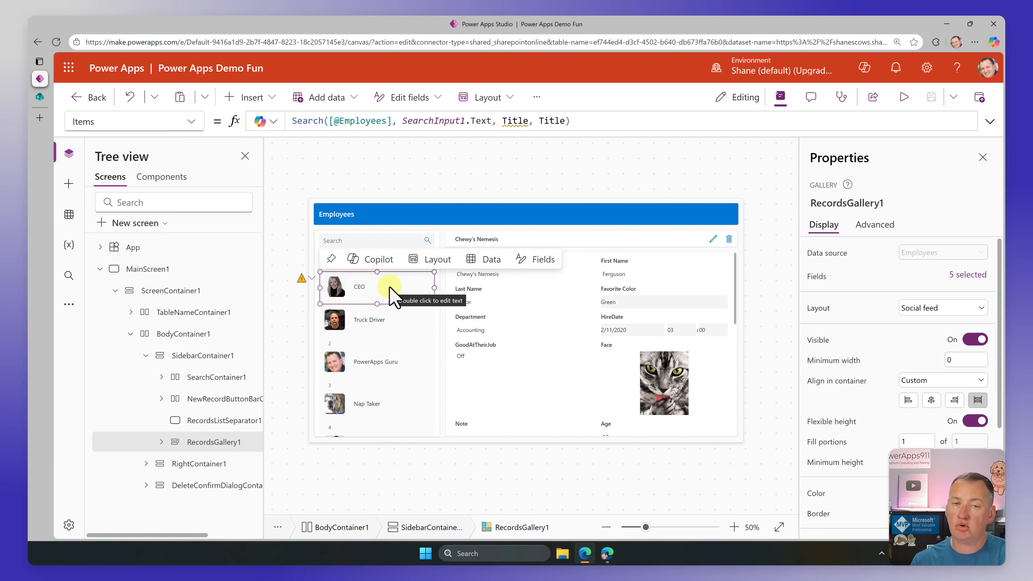
click(368, 286)
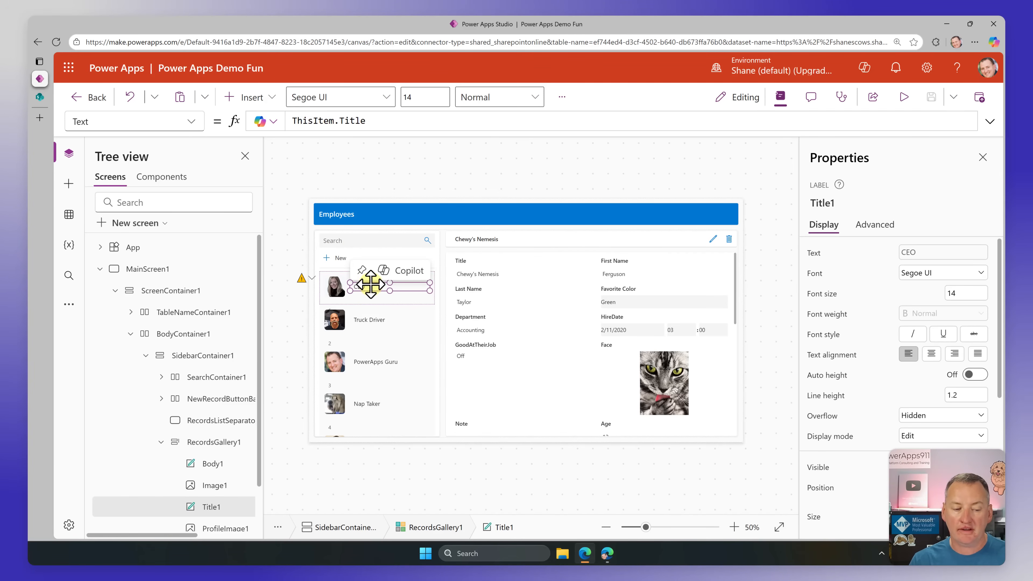
scroll(216, 448, down, 2)
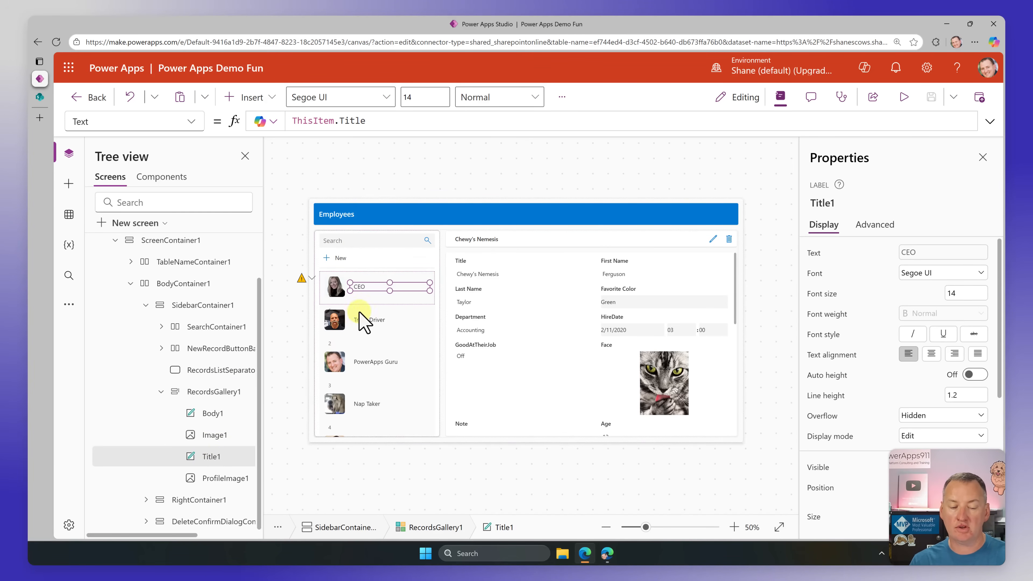
drag(362, 285, 363, 279)
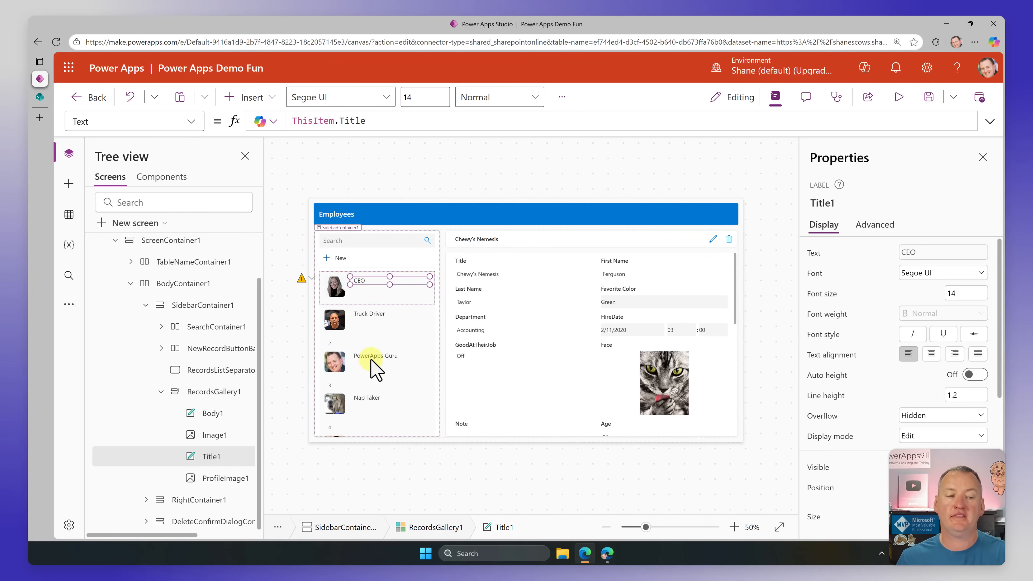
Step: Set the gallery title label's Text formula to "Title: " & ThisItem.Title
click(414, 121)
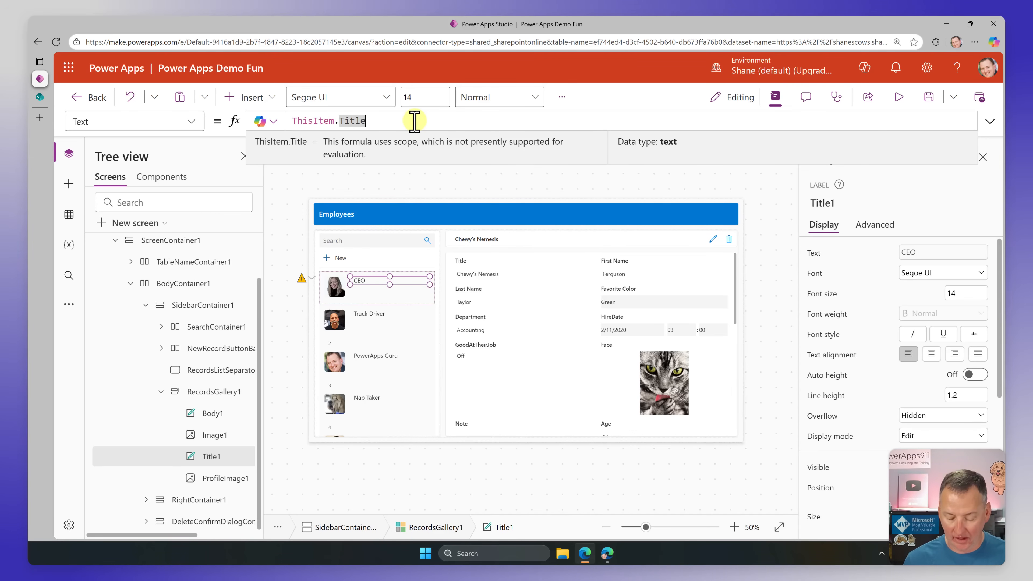
key(Home)
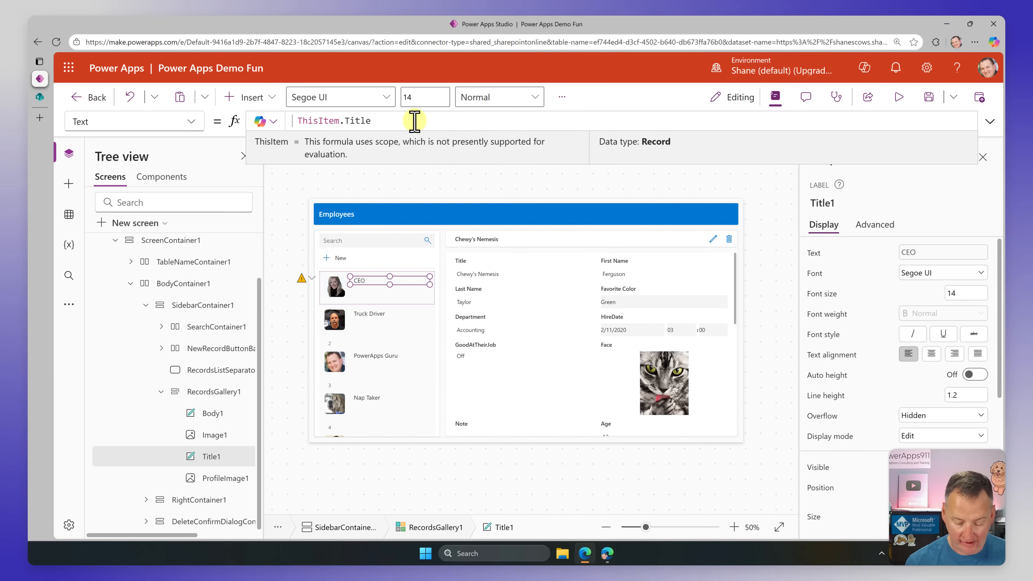
text("Title)
text(: " )
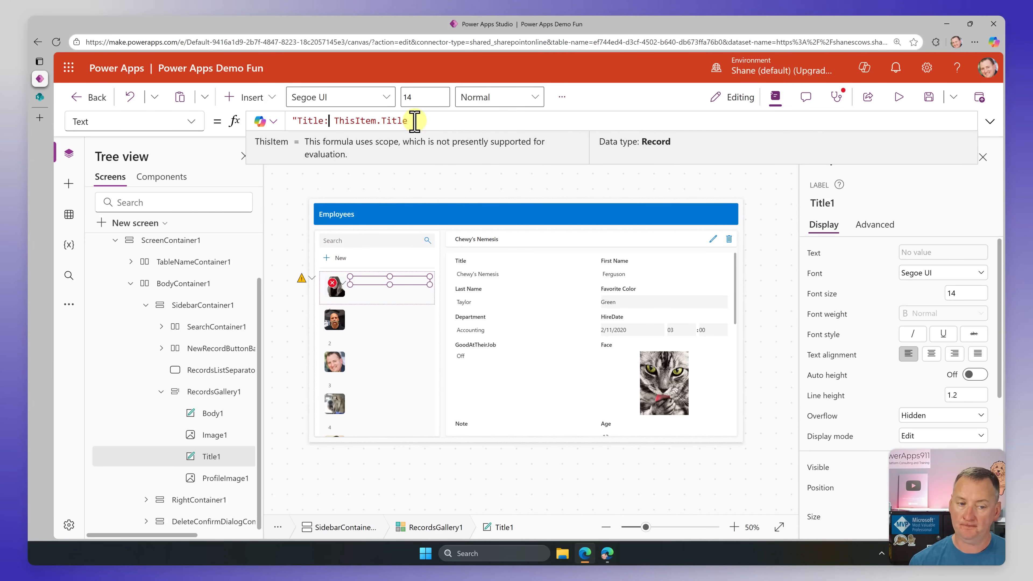
text(&)
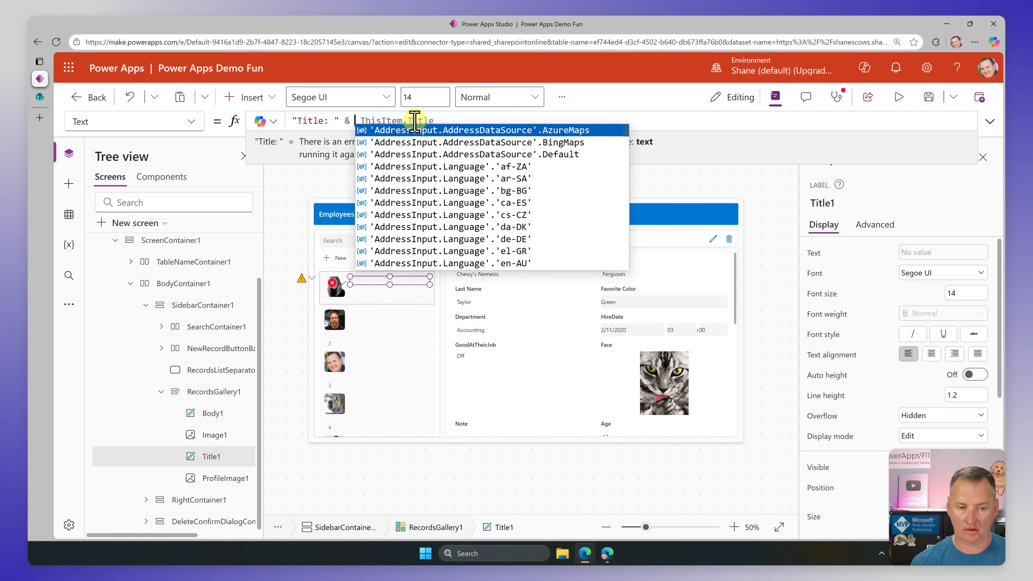
click(640, 121)
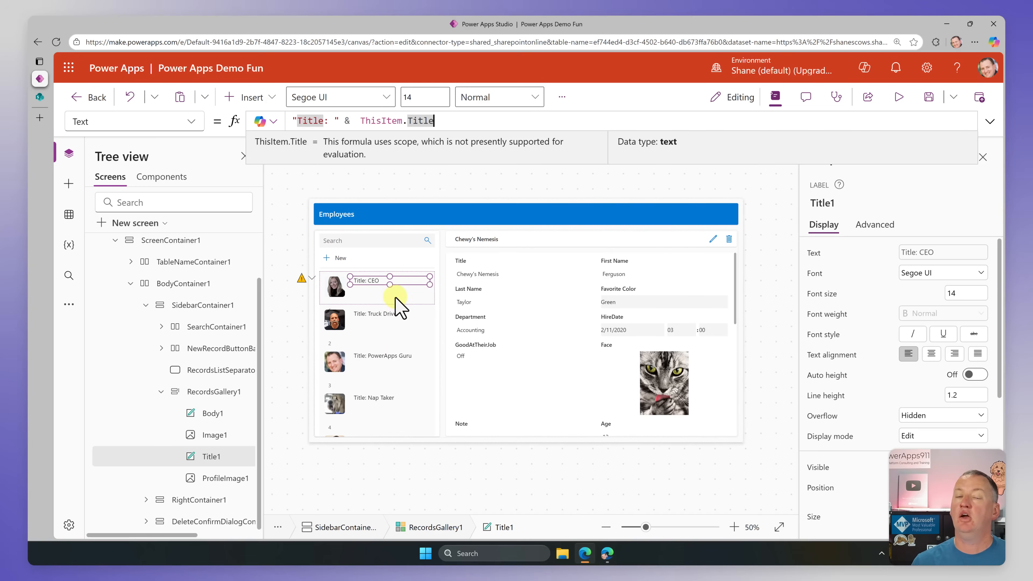
Step: Duplicate the title label inside the gallery's first row and align the copy directly beneath the original
click(382, 281)
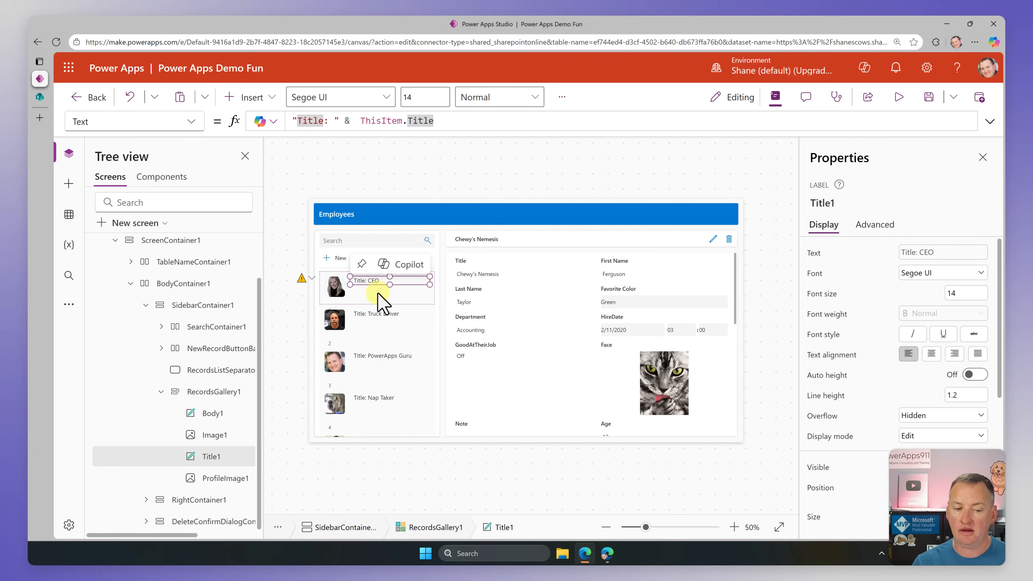
click(377, 293)
key(ctrl+v)
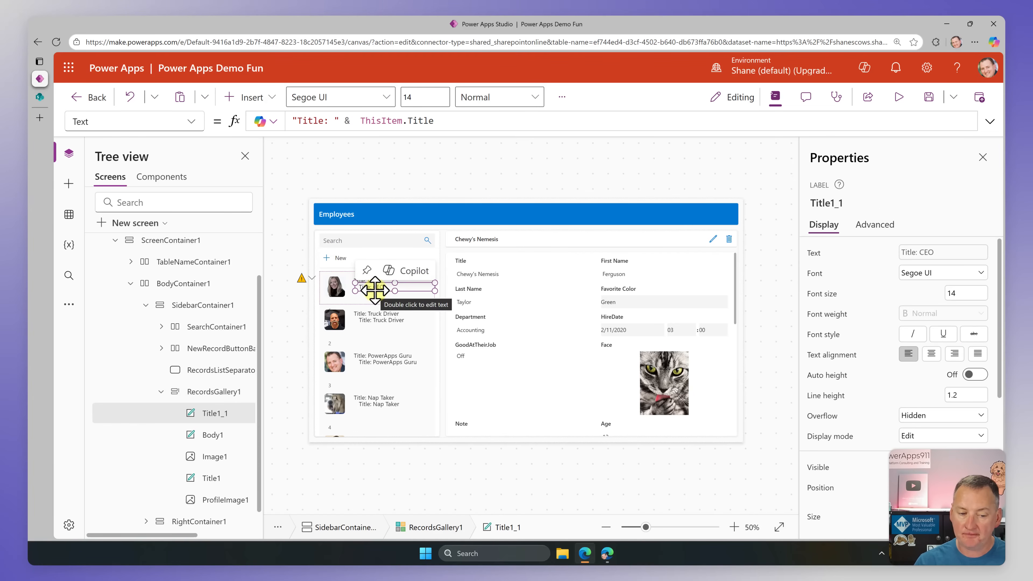
drag(370, 289, 368, 290)
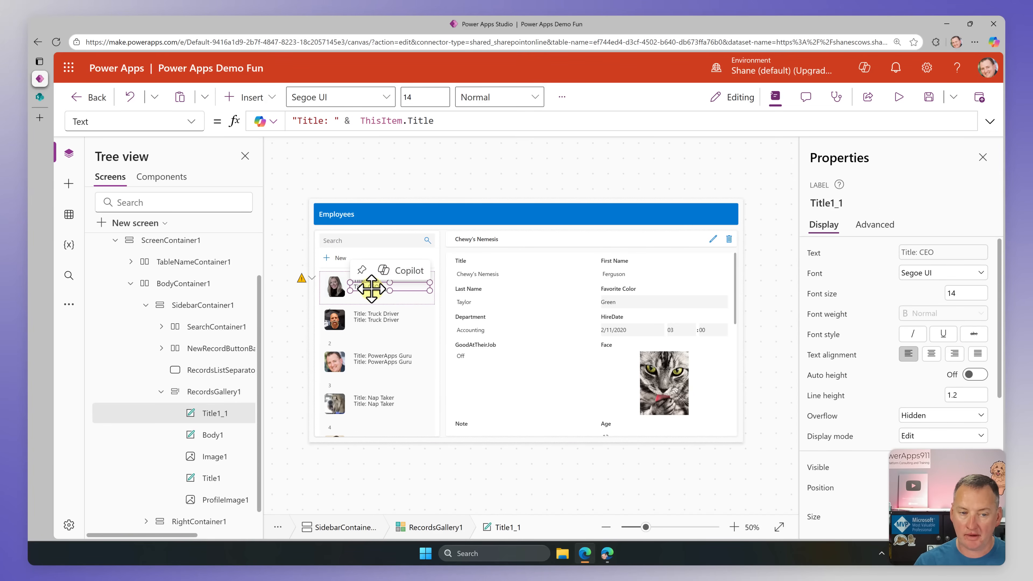
Step: Change the copied label's Text formula to "Department: " & ThisItem.Department
double_click(316, 121)
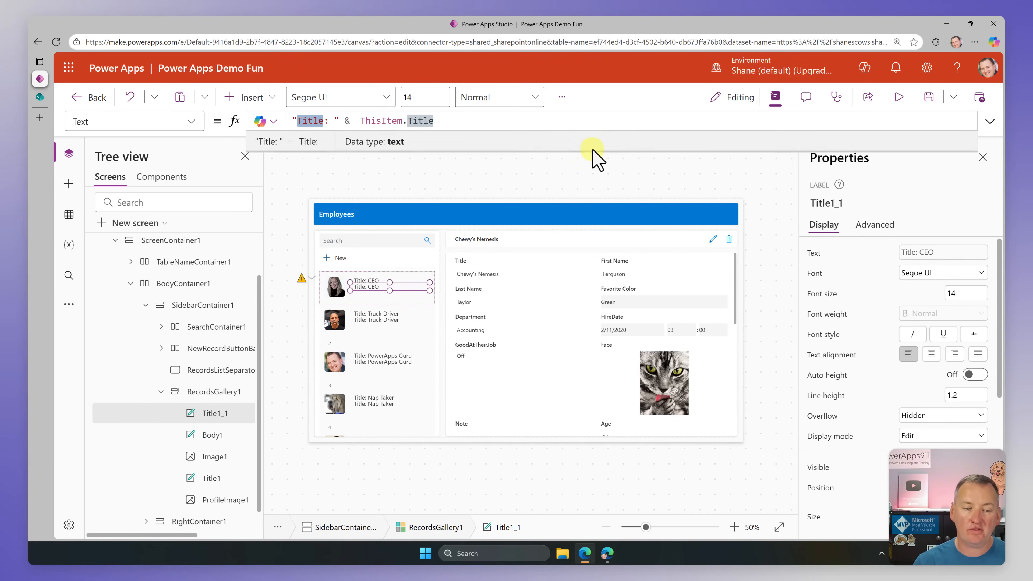
text(Department)
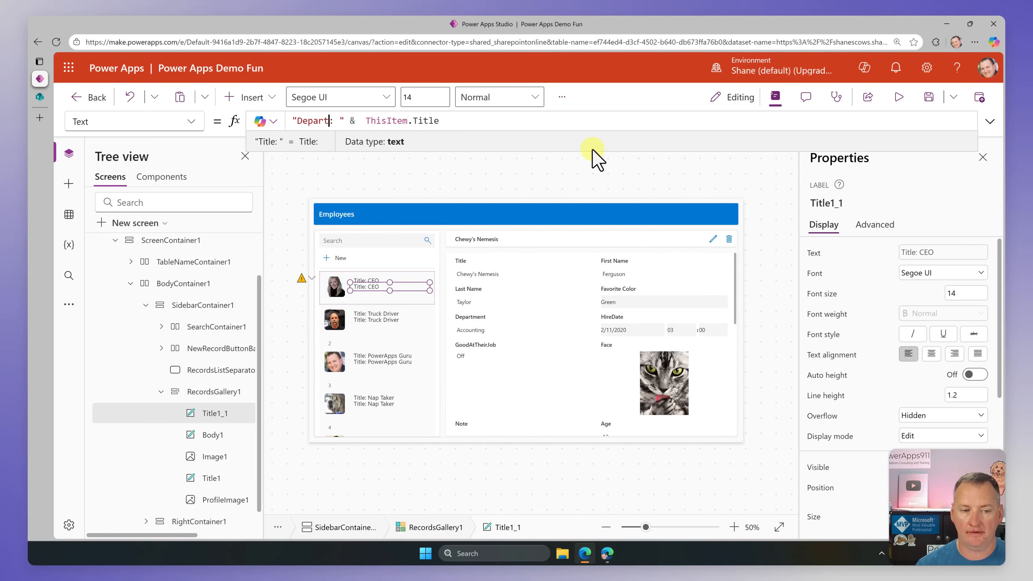
double_click(448, 121)
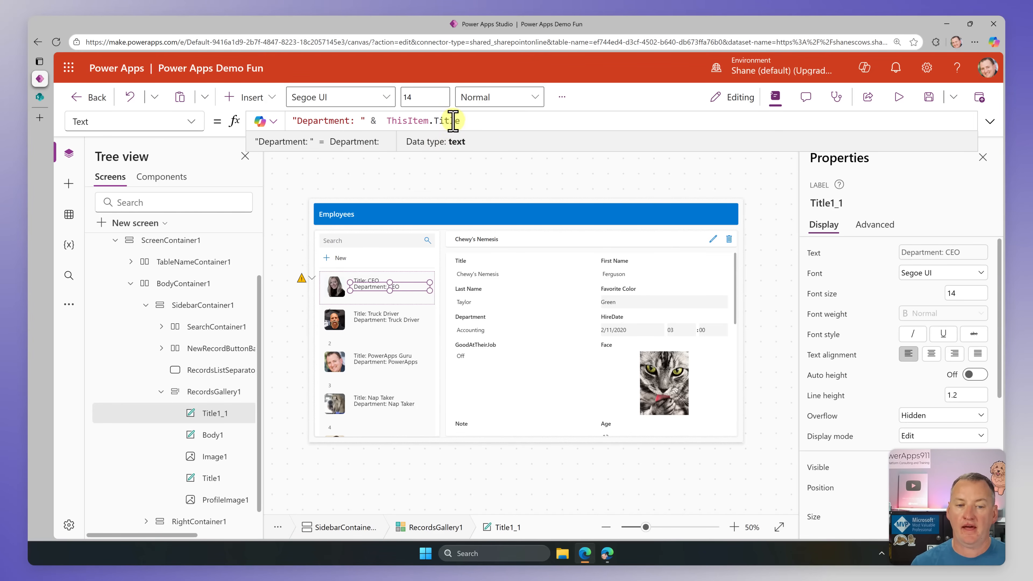
key(BackSpace)
key(BackSpace)
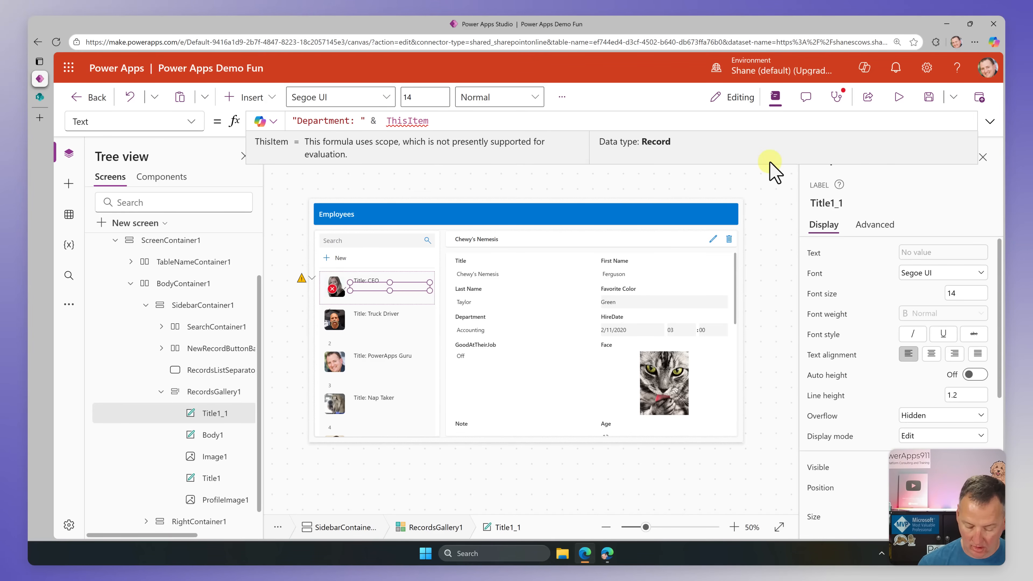
text(.)
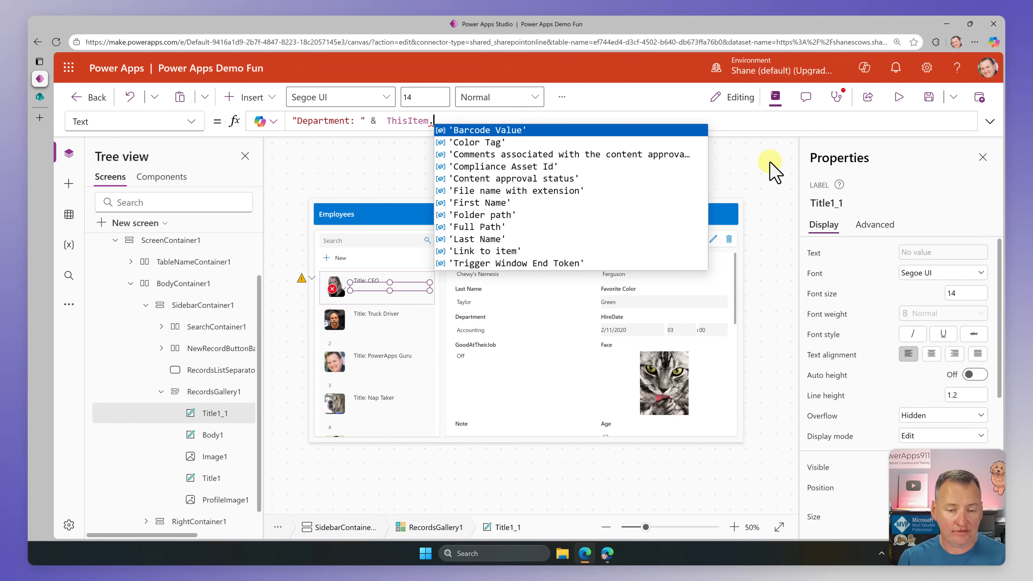
text(dep)
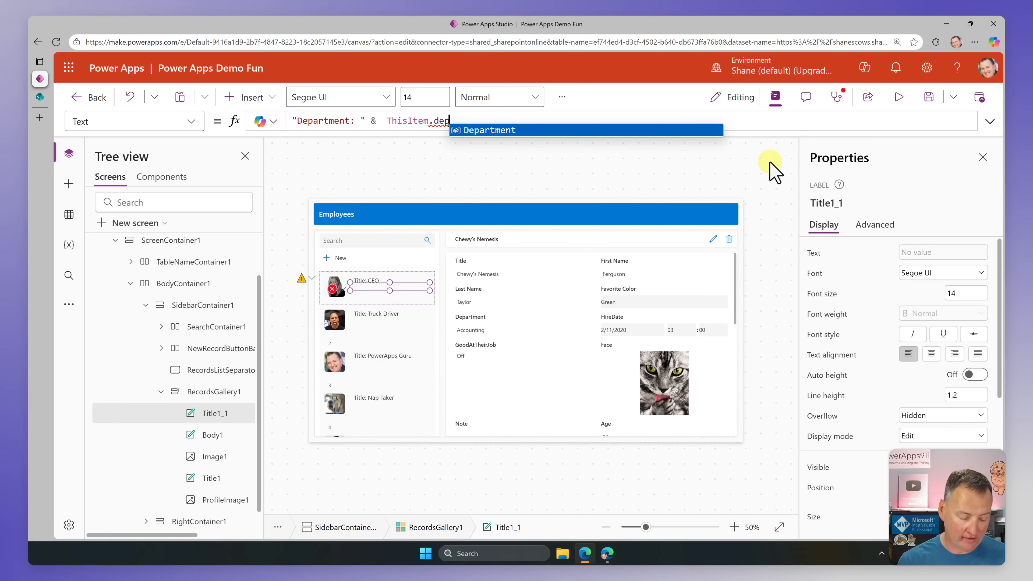
key(Tab)
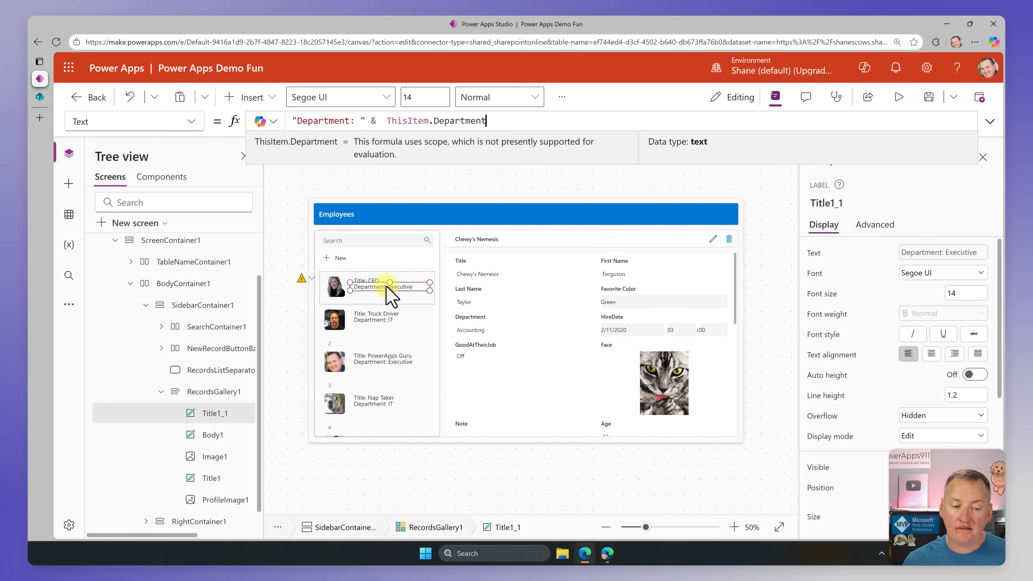
mouse_move(368, 289)
key(ctrl+c)
key(ctrl+v)
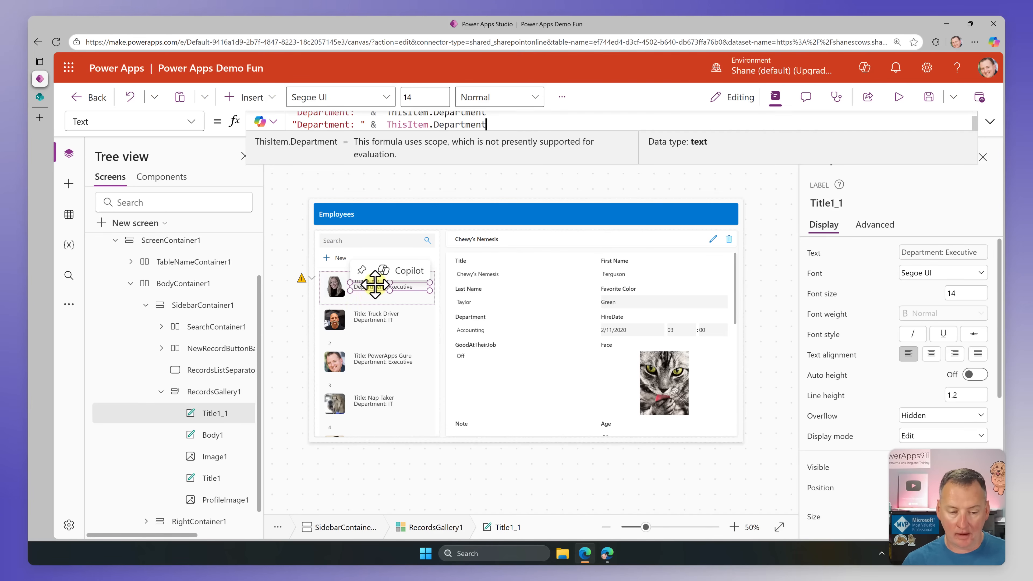
key(ctrl+z)
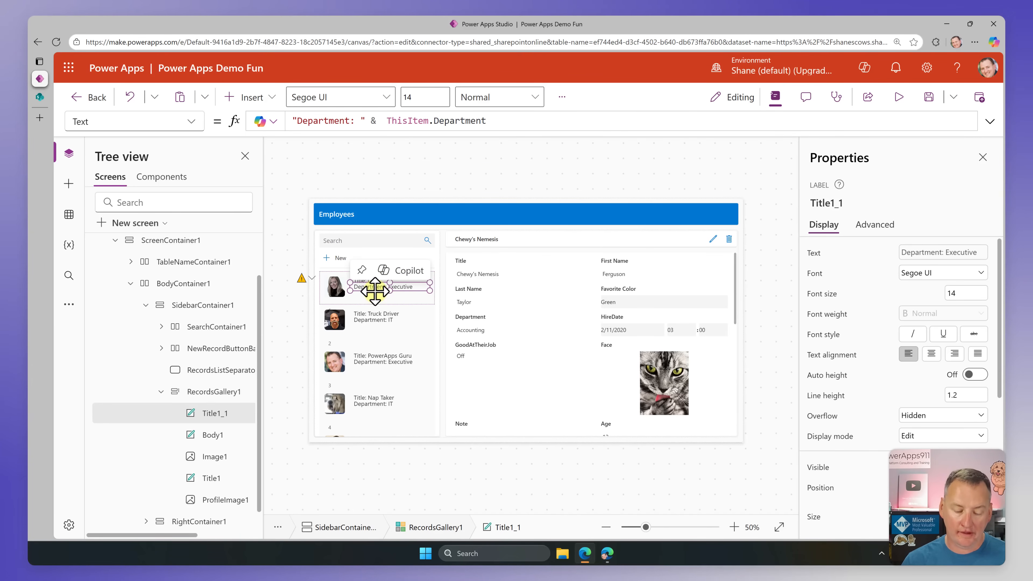
Step: Duplicate the Department label in the gallery row and place the copy just below it, aligned with the other labels
key(ctrl+c)
key(ctrl+v)
drag(370, 289, 366, 295)
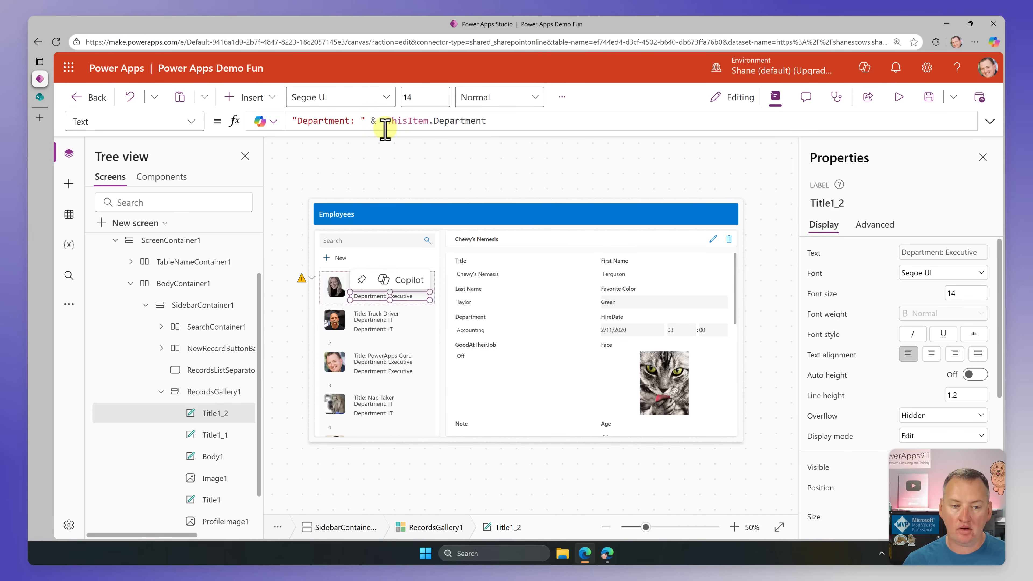
Step: Replace the third gallery label's Text formula with the static text "Hi Mom"
drag(503, 120, 215, 120)
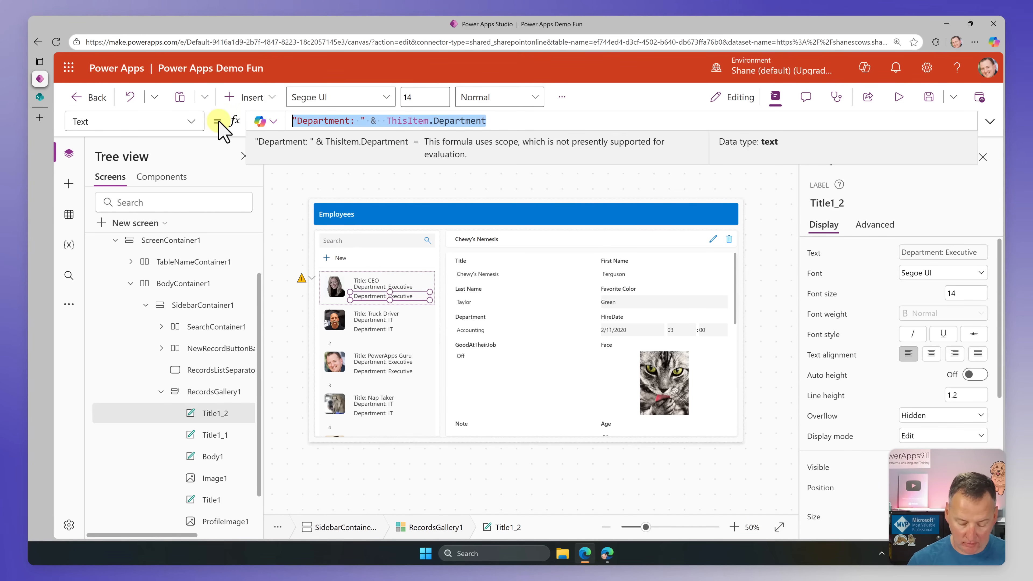
text(")
key(BackSpace)
key(BackSpace)
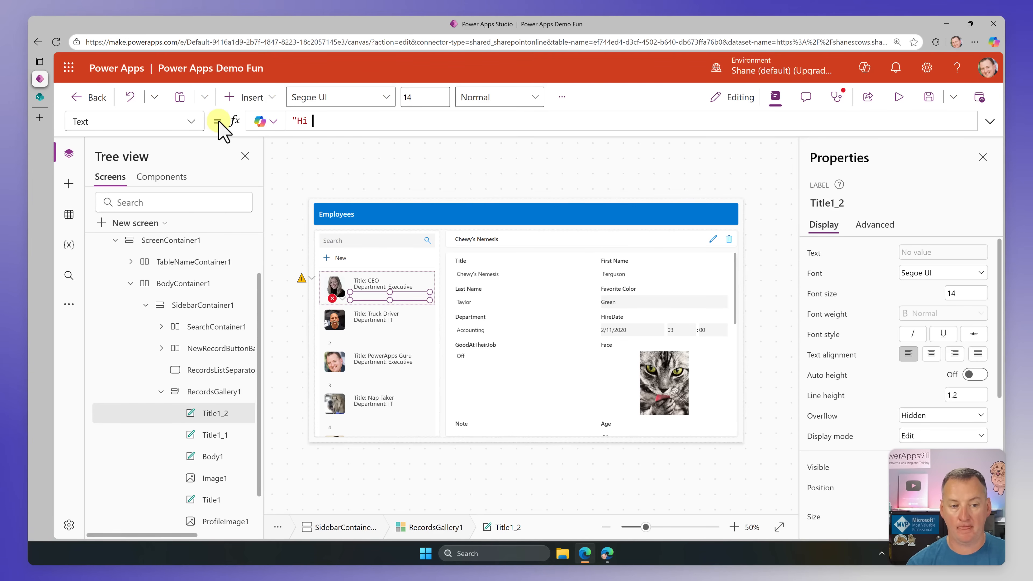
text(Hi Mom")
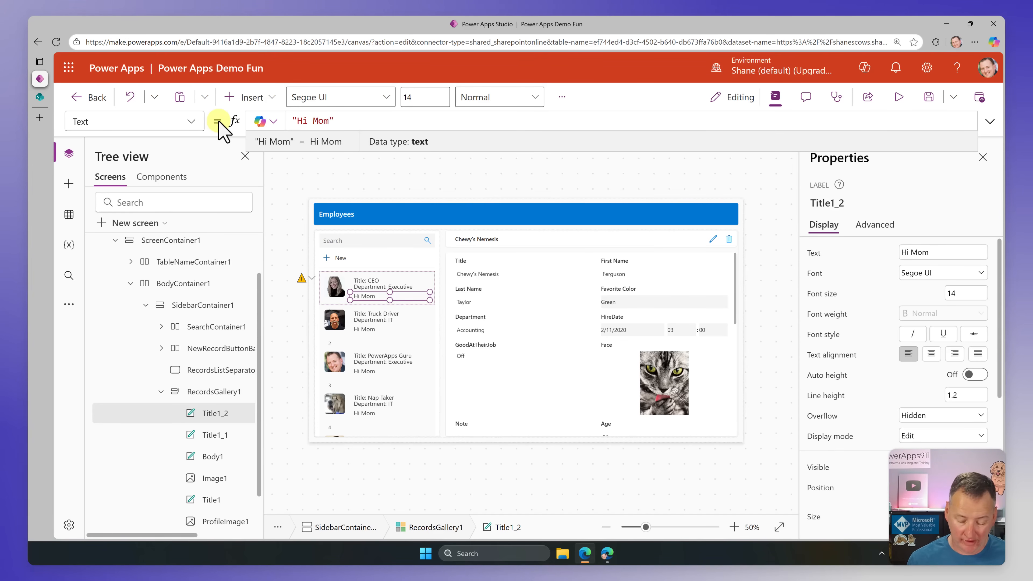
Step: Set the third gallery label's Text formula to ThisItem.'First Name' & " " & ThisItem.'Last Name'
key(ctrl+a)
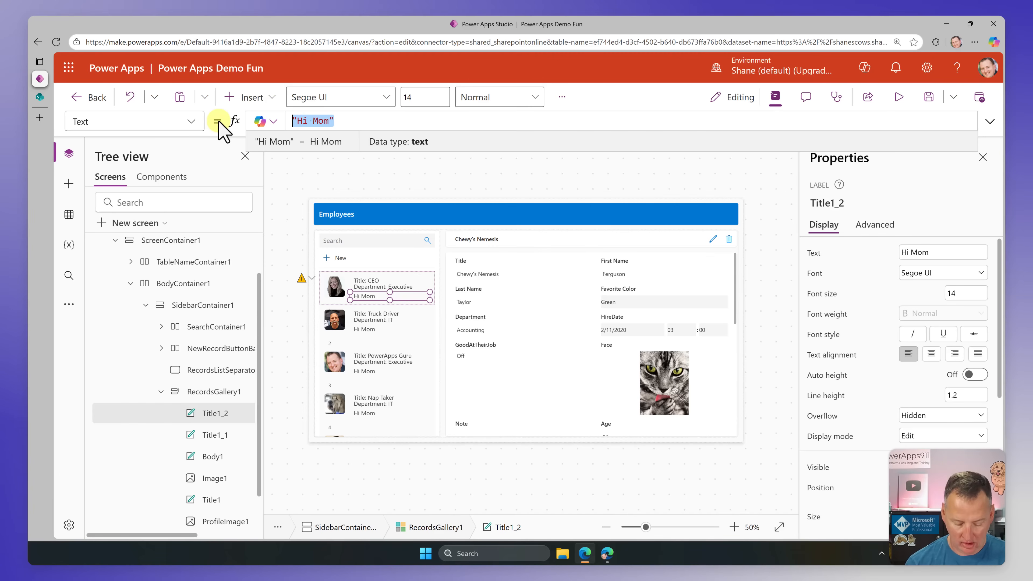
text(ThisItem.)
text(fir)
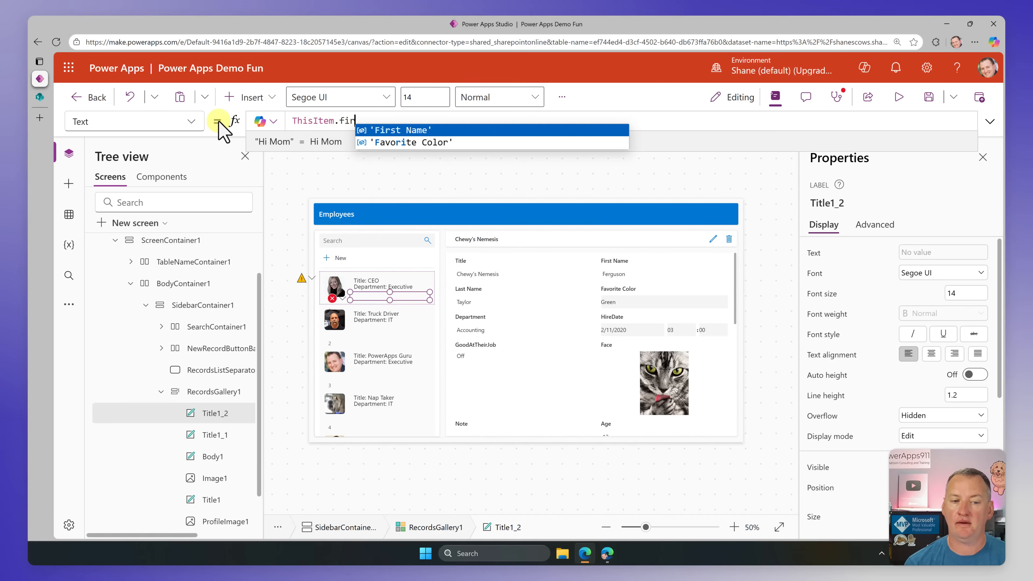
key(Tab)
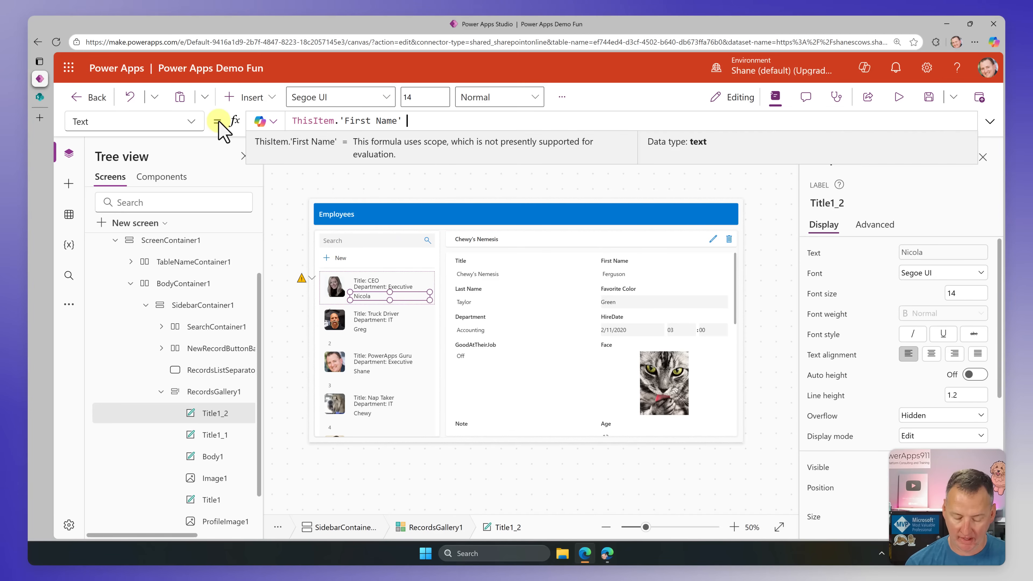
text(& " " & ThisItem.la)
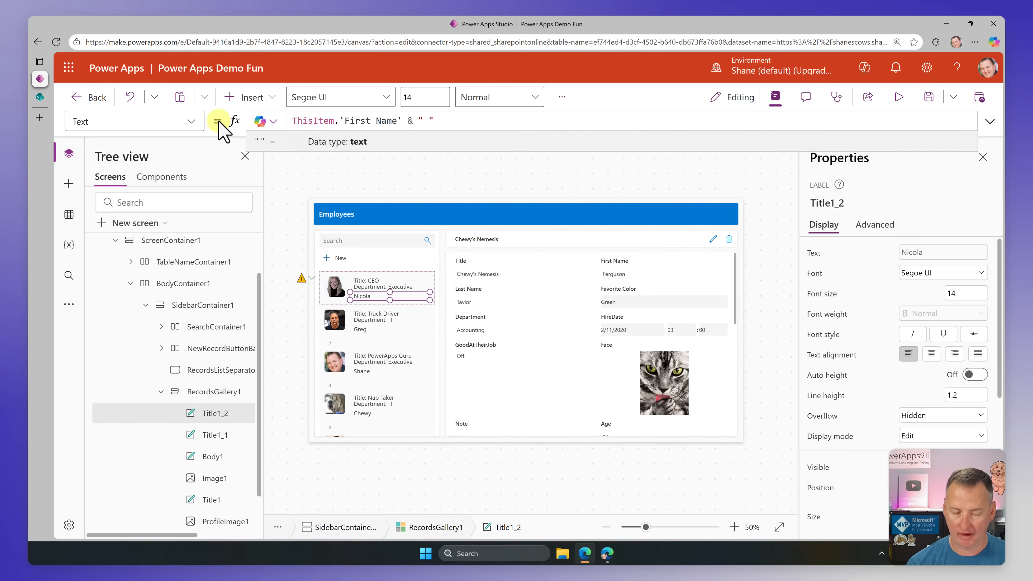
key(Tab)
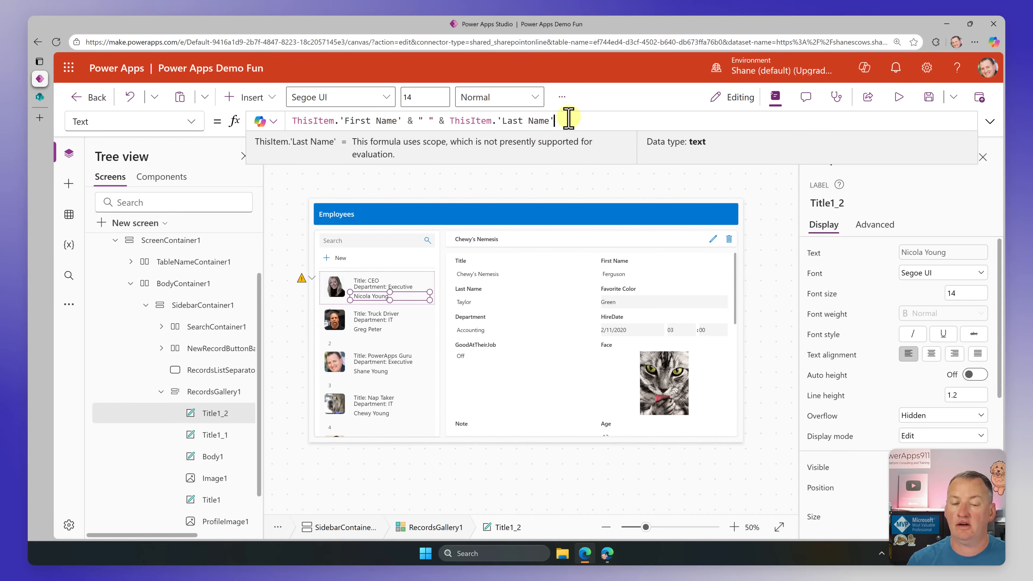
Step: Replace the third gallery label's Text formula with ThisItem.HourlyWage
drag(569, 119, 180, 116)
text(this)
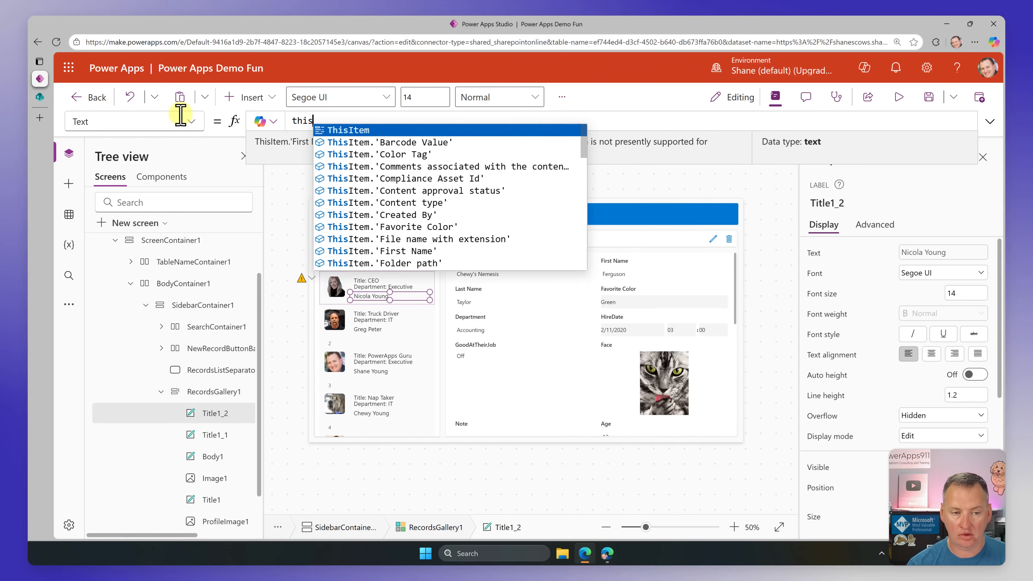
key(Tab)
text(.Ho)
key(Tab)
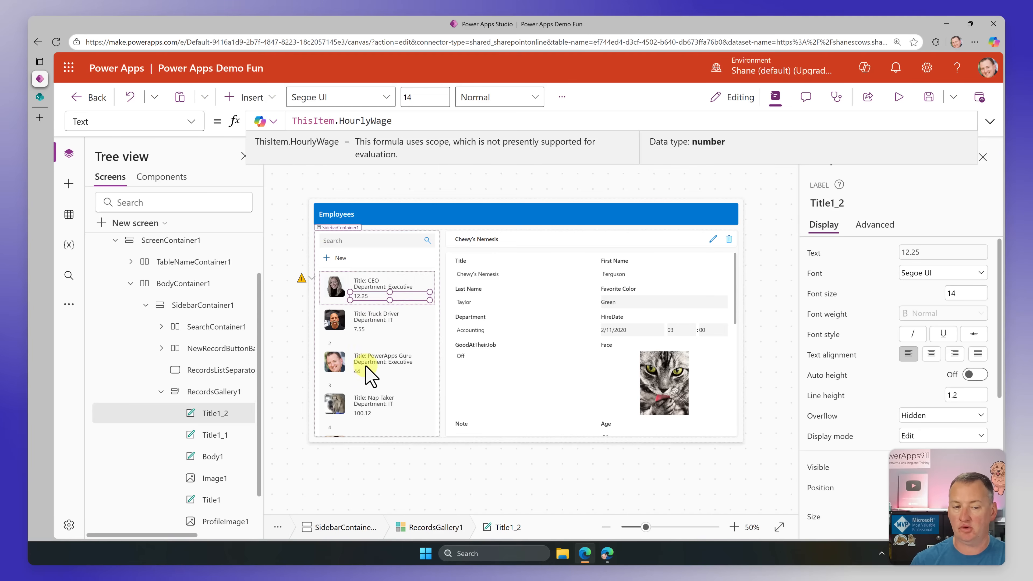
Step: Format the hourly wage as currency by changing the label's formula to Text(ThisItem.HourlyWage, "$#,##0.00")
text(Text()
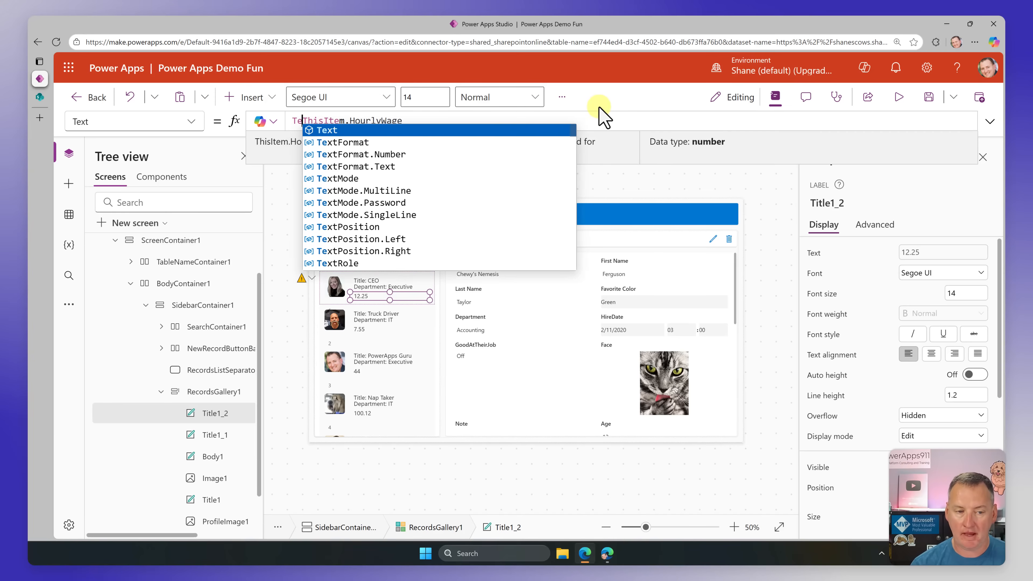
key(End)
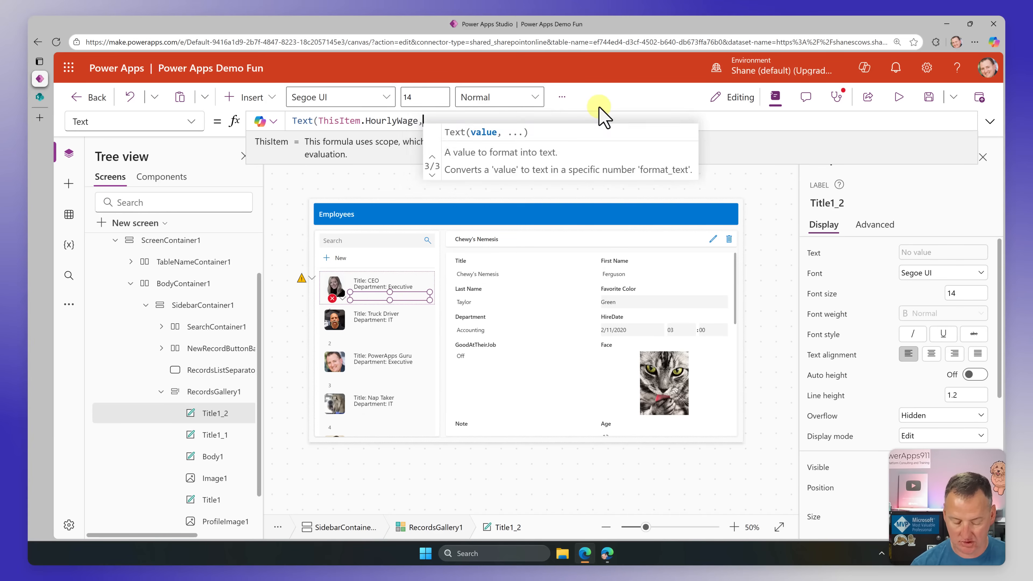
text(, "$#,##0.)
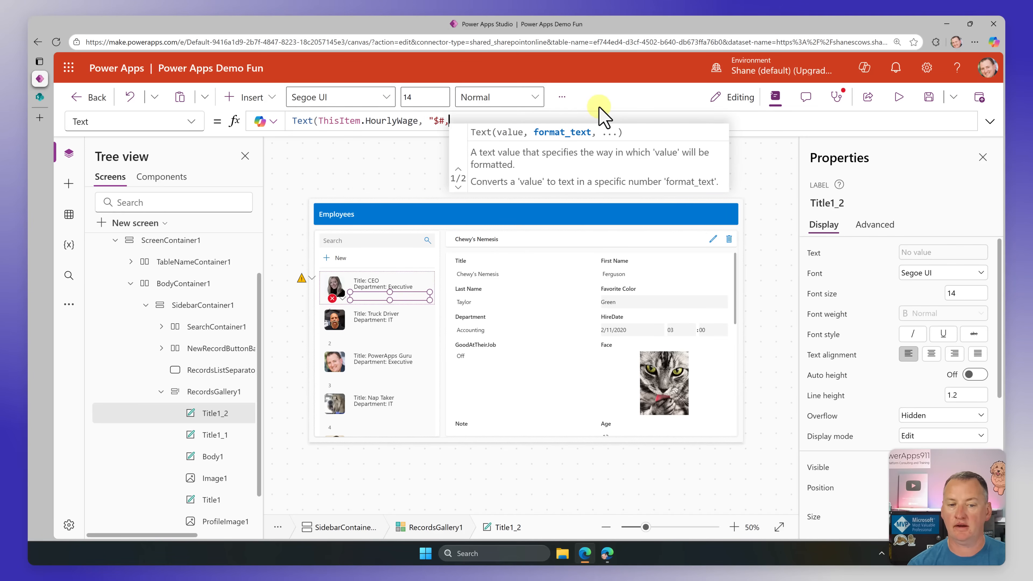
text(00"))
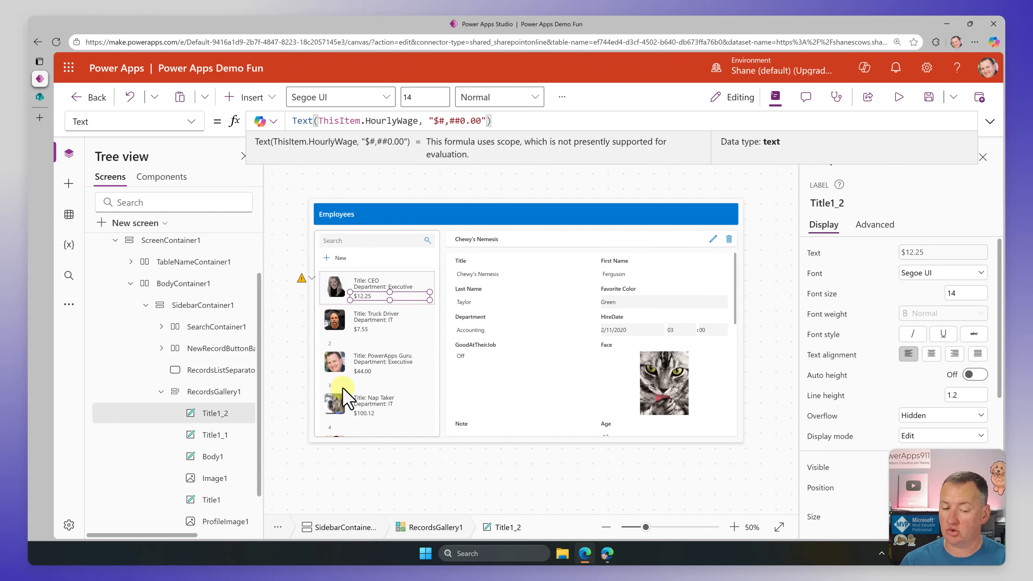
Step: Select Form1, show the Truck Driver record in it, and remove the HireDate field from the form's fields
click(551, 437)
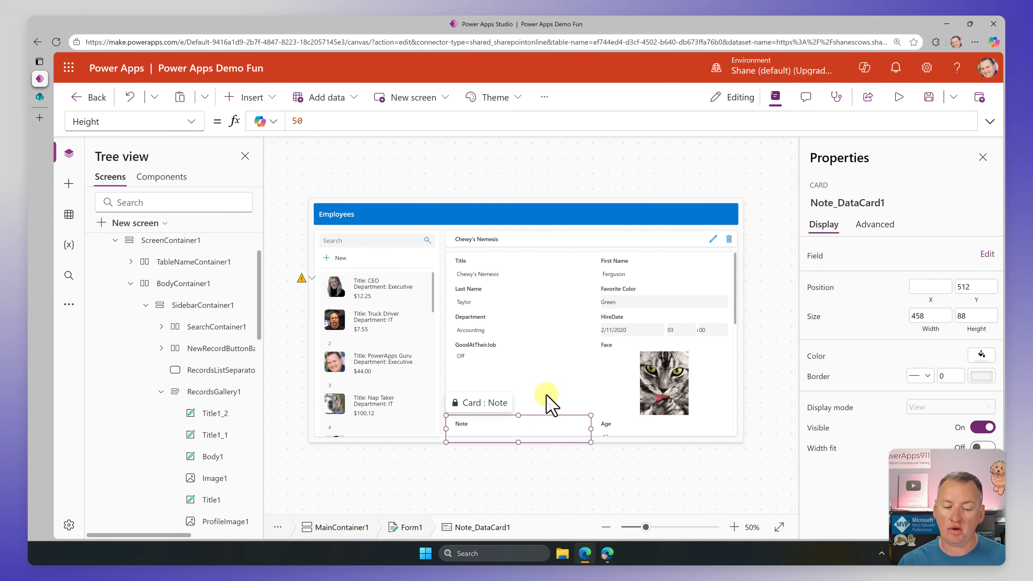
click(161, 392)
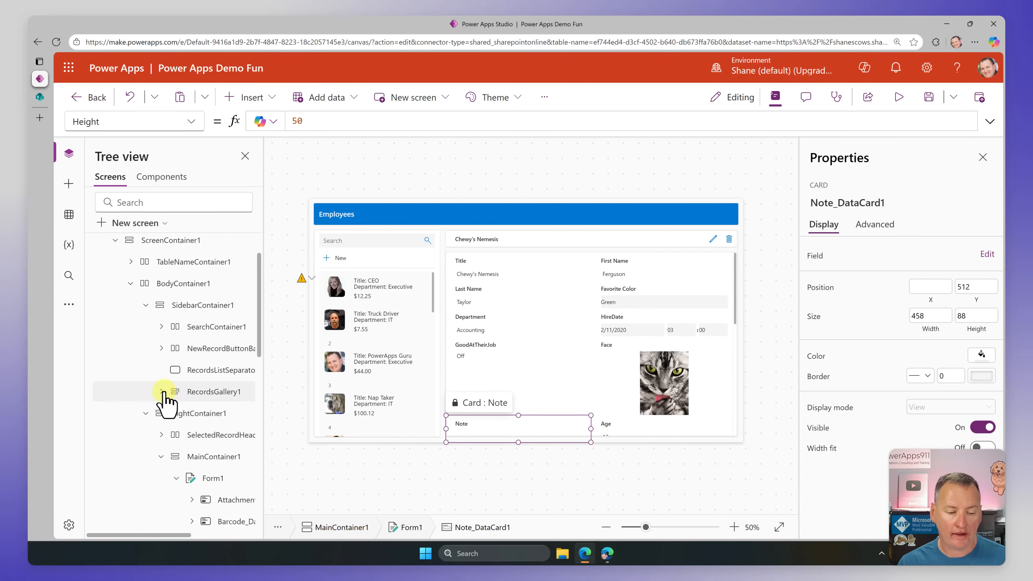
click(212, 478)
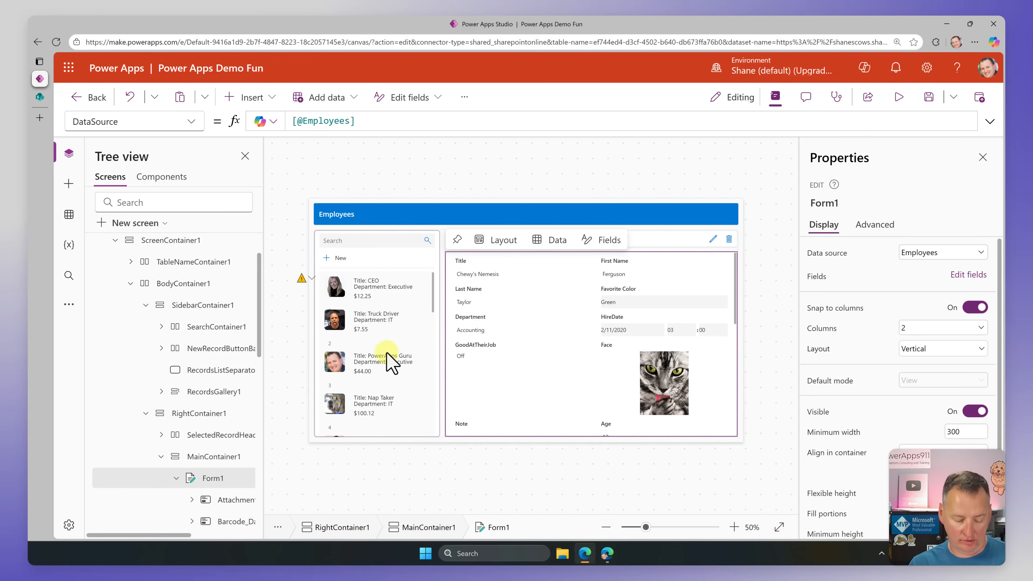
alt+click(381, 328)
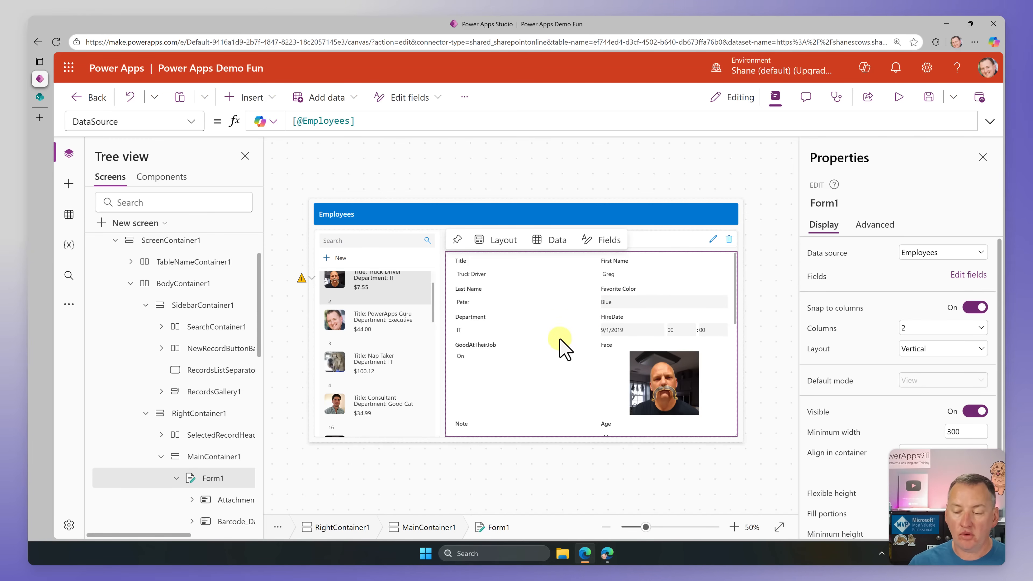
click(970, 275)
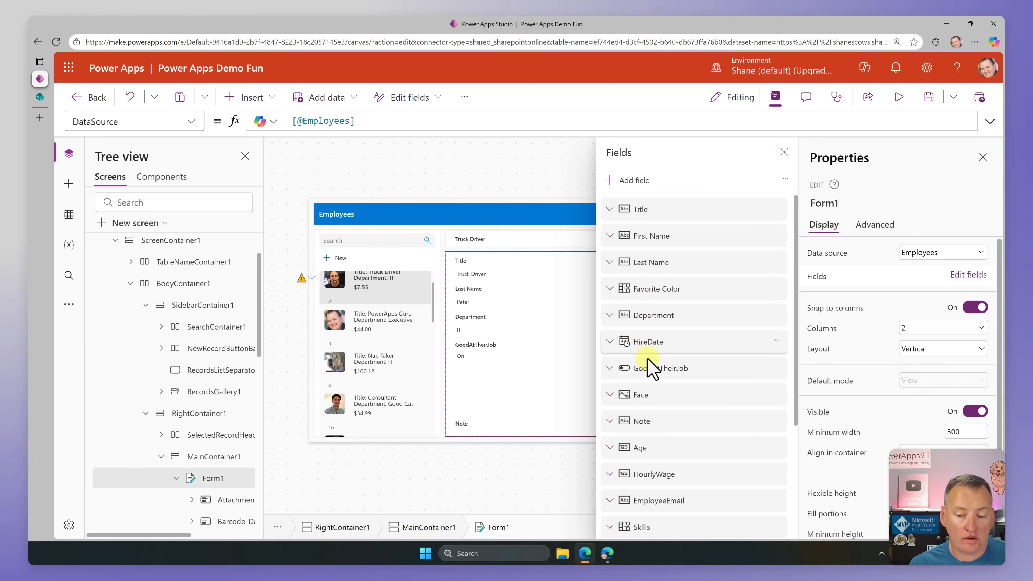
click(784, 153)
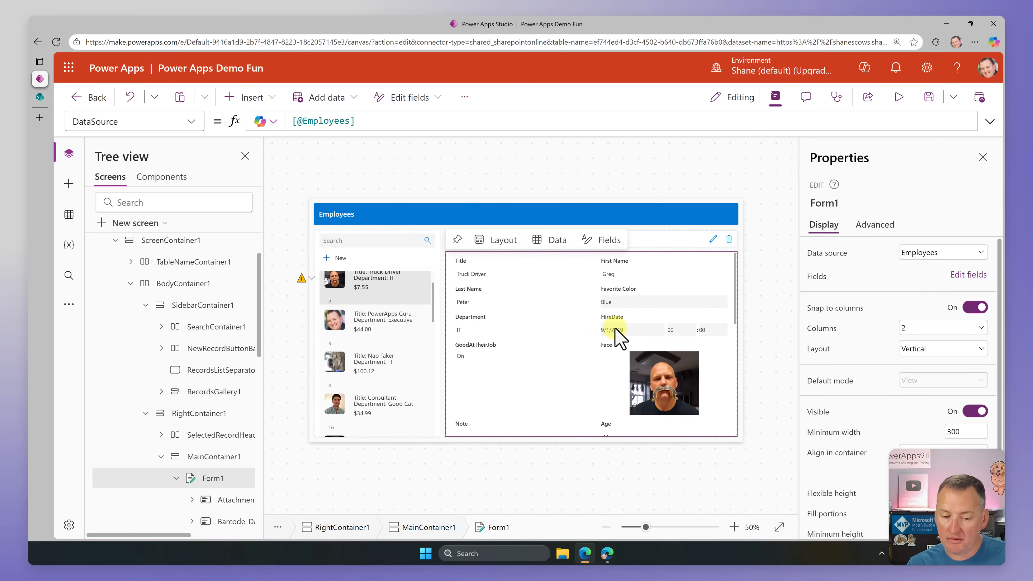
click(979, 276)
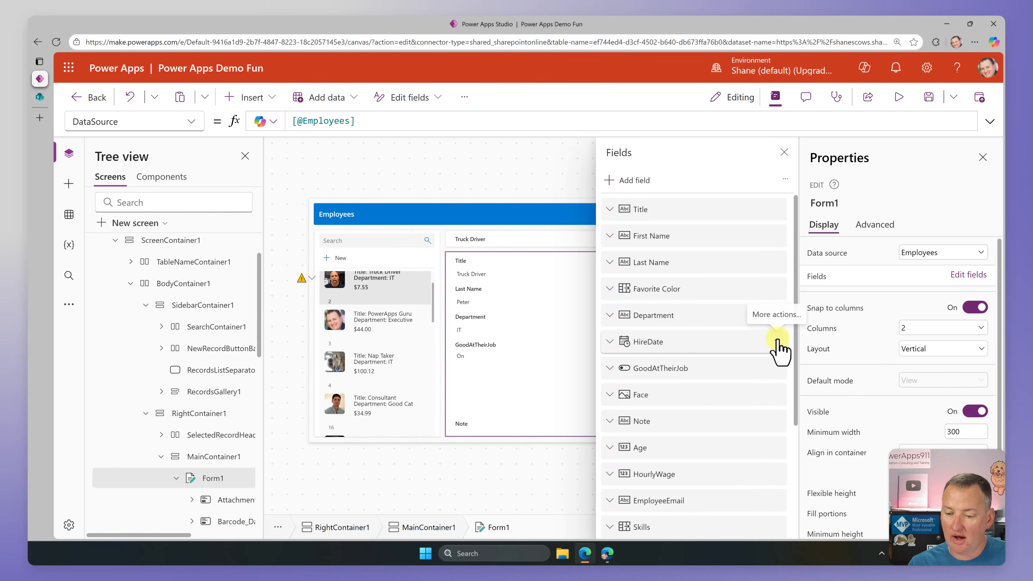
click(778, 342)
click(792, 432)
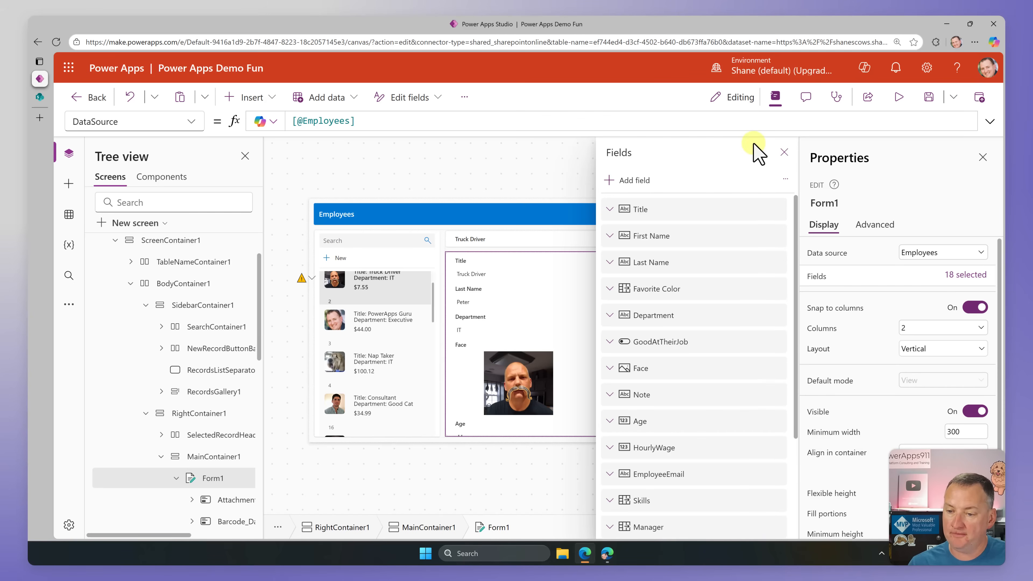
click(785, 153)
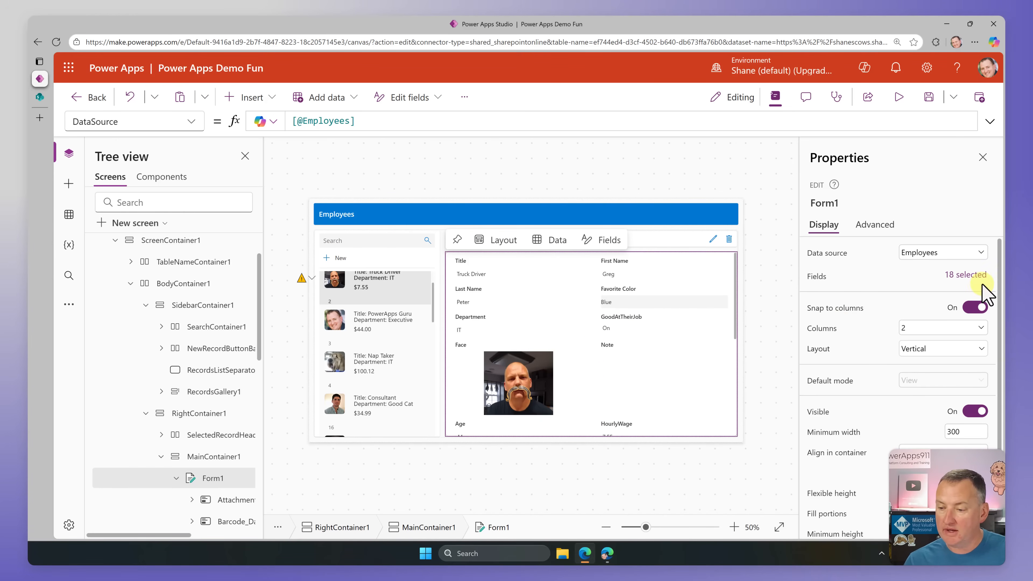
Step: Move the HourlyWage field directly after Title in the form's field order
click(970, 275)
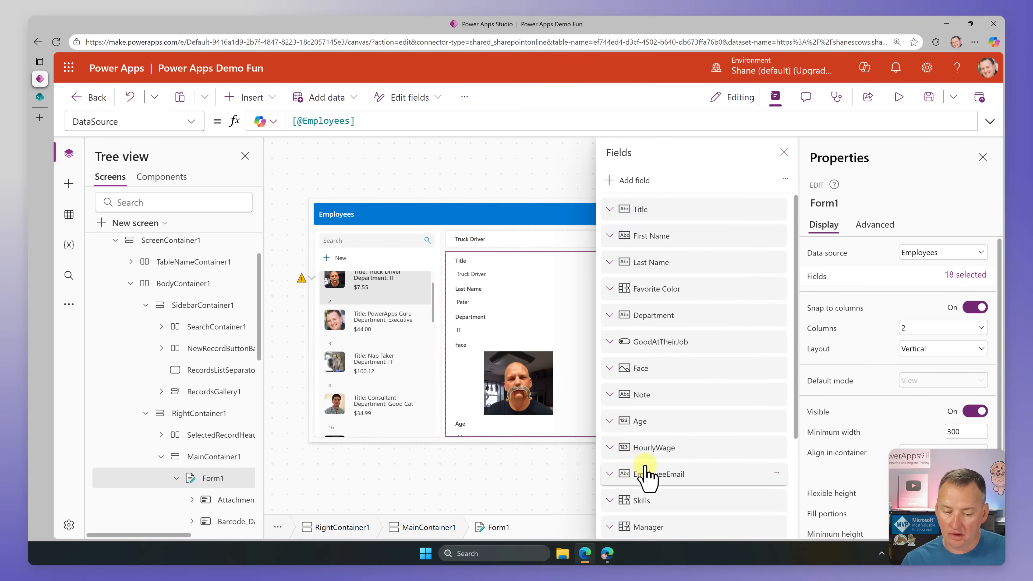
drag(647, 454, 661, 234)
click(545, 215)
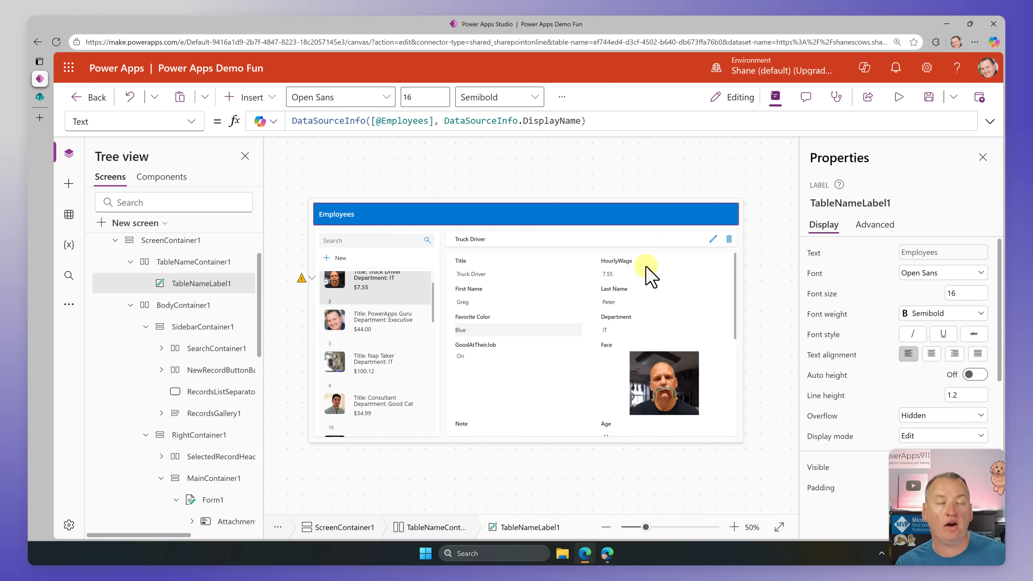
click(565, 436)
Step: Preview the app in the wide layout, open the Truck Driver record in edit mode, submit it and leave the preview
click(898, 98)
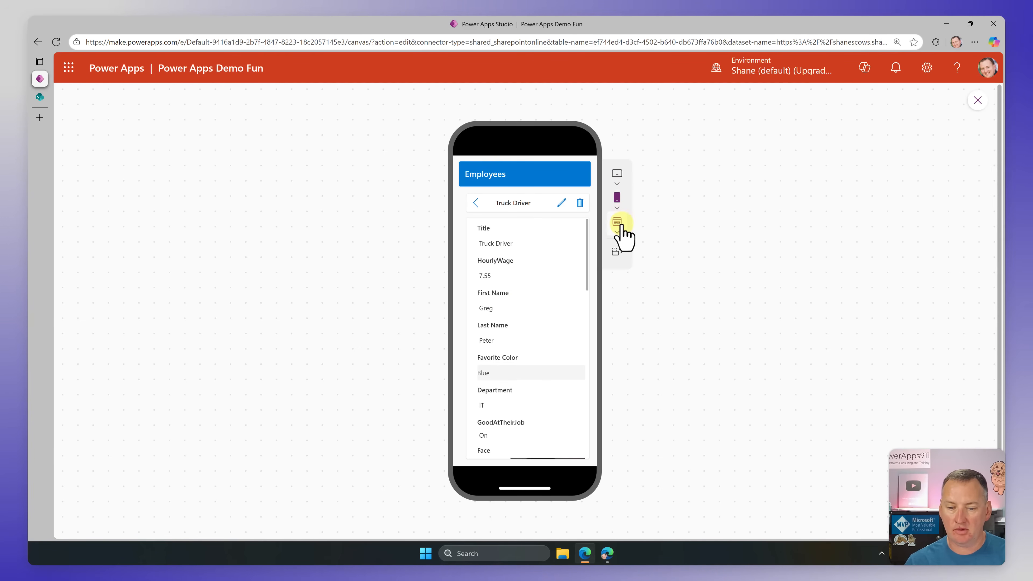
click(616, 232)
click(647, 272)
click(815, 186)
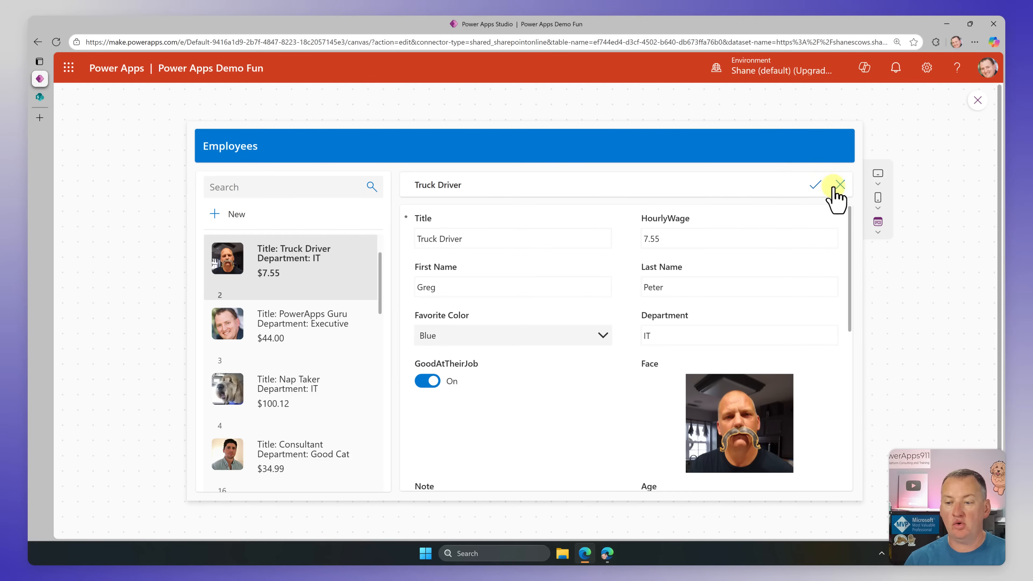
click(815, 187)
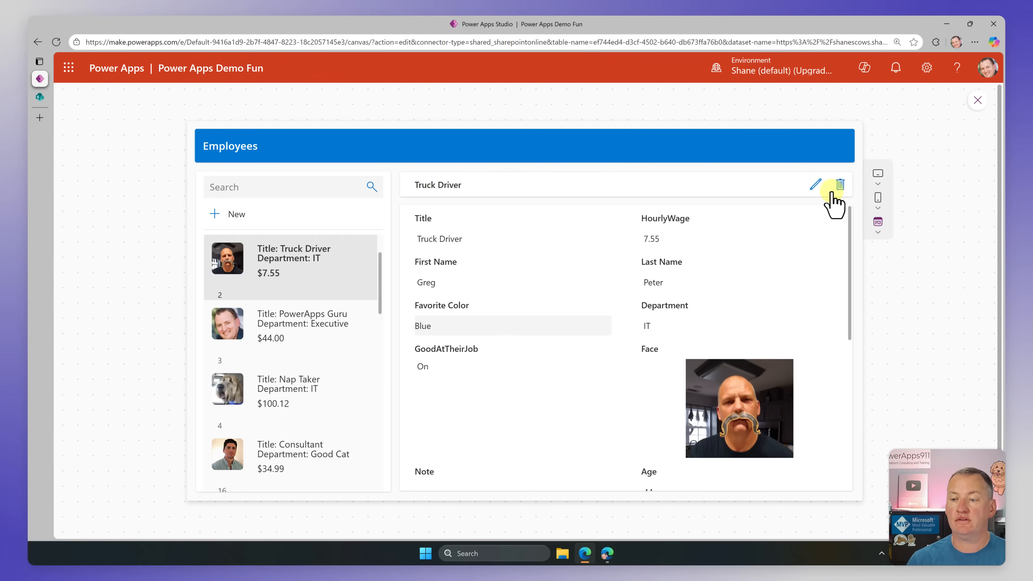
click(977, 101)
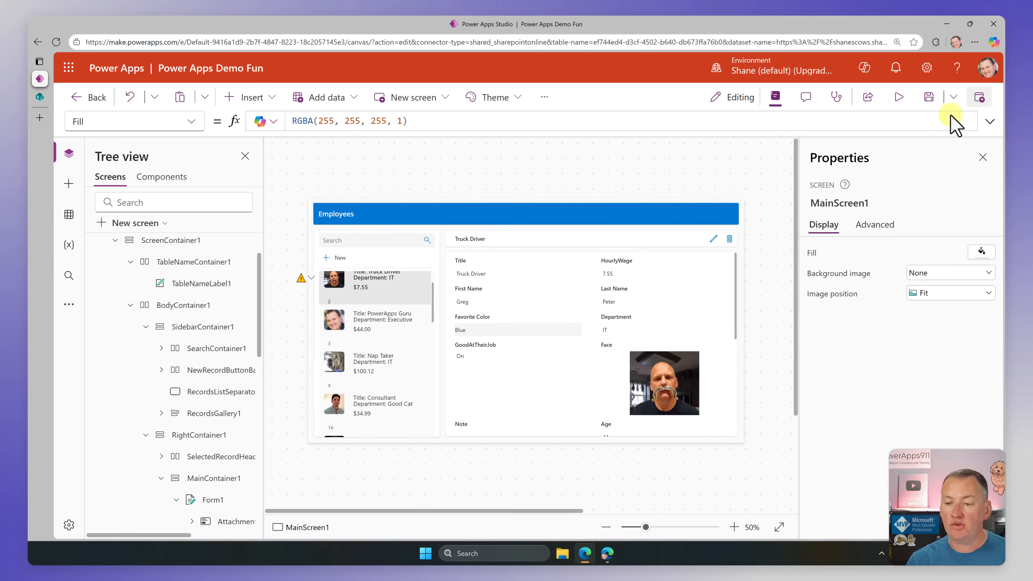
Step: Examine the edit icon's OnSelect formula and the Items formula behind the warning on RecordsGallery1
click(713, 239)
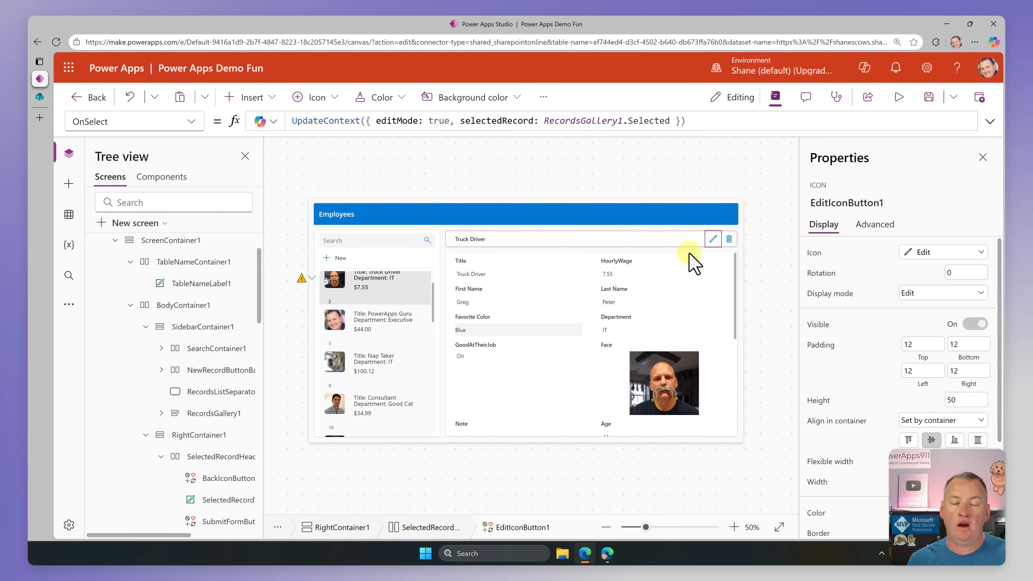
mouse_move(313, 281)
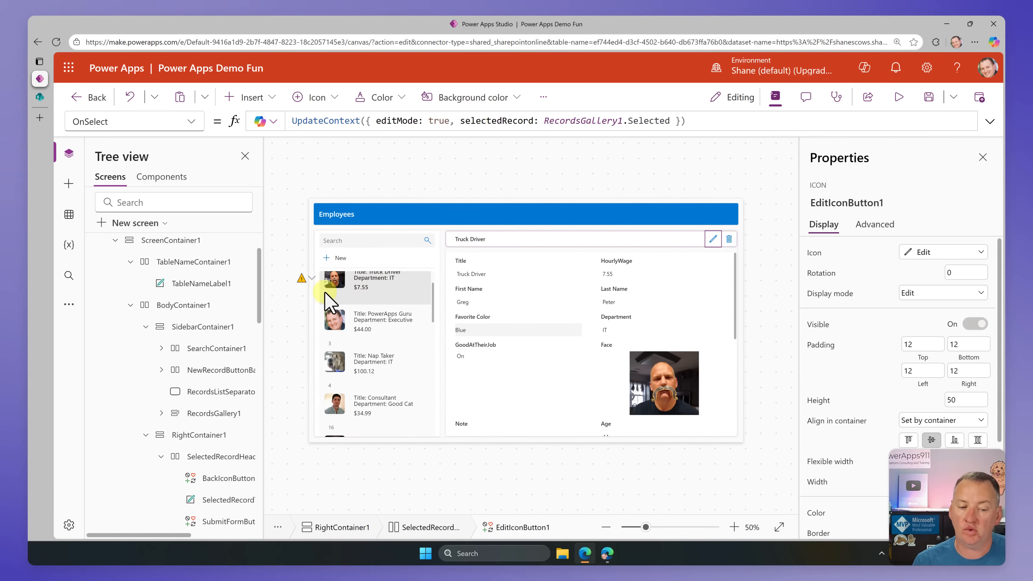
click(390, 360)
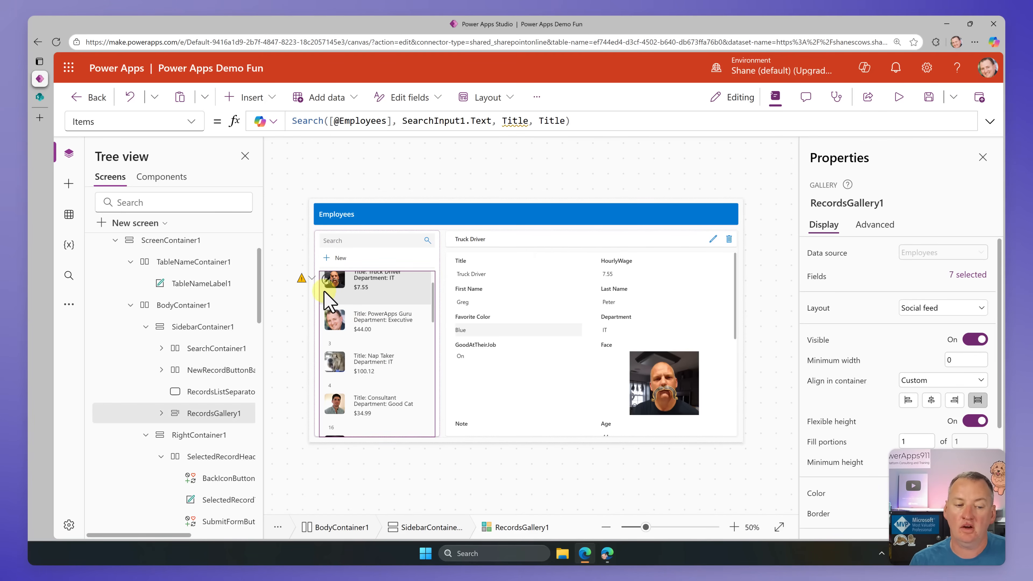
click(312, 280)
click(338, 297)
click(600, 126)
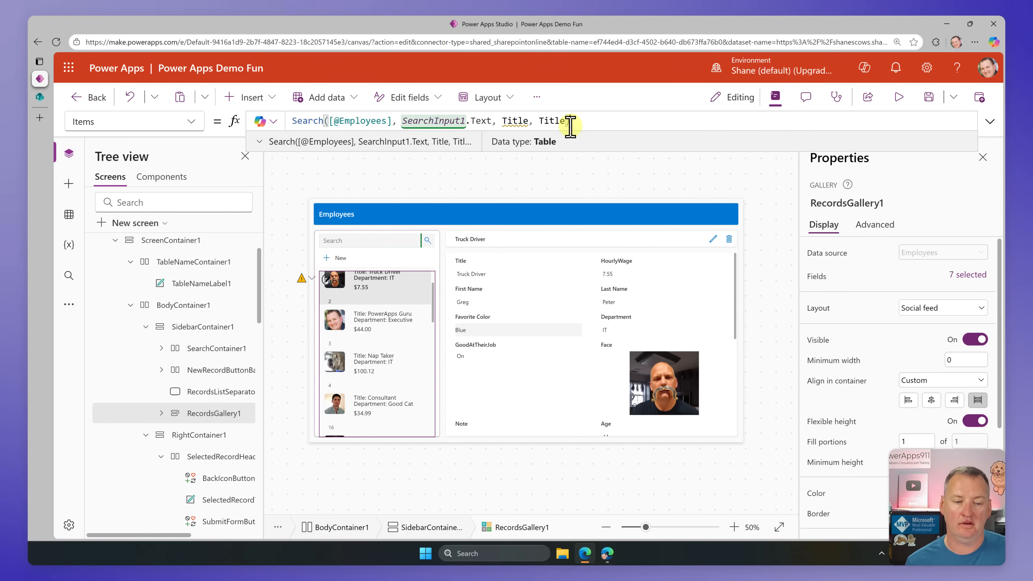
click(521, 203)
click(521, 202)
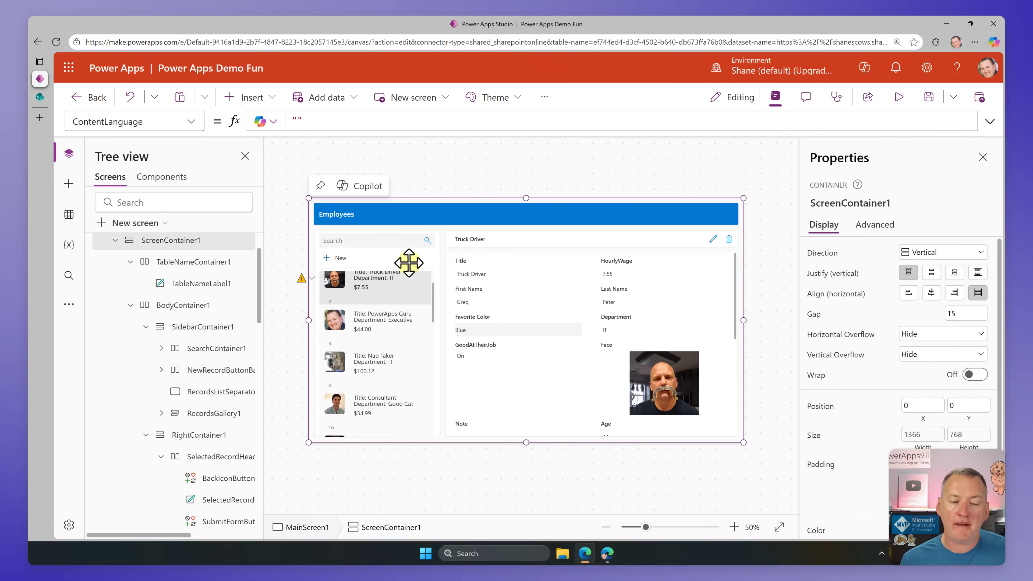
Step: Save the app and reload the published app in the other browser window to compare it with the edited version
click(930, 96)
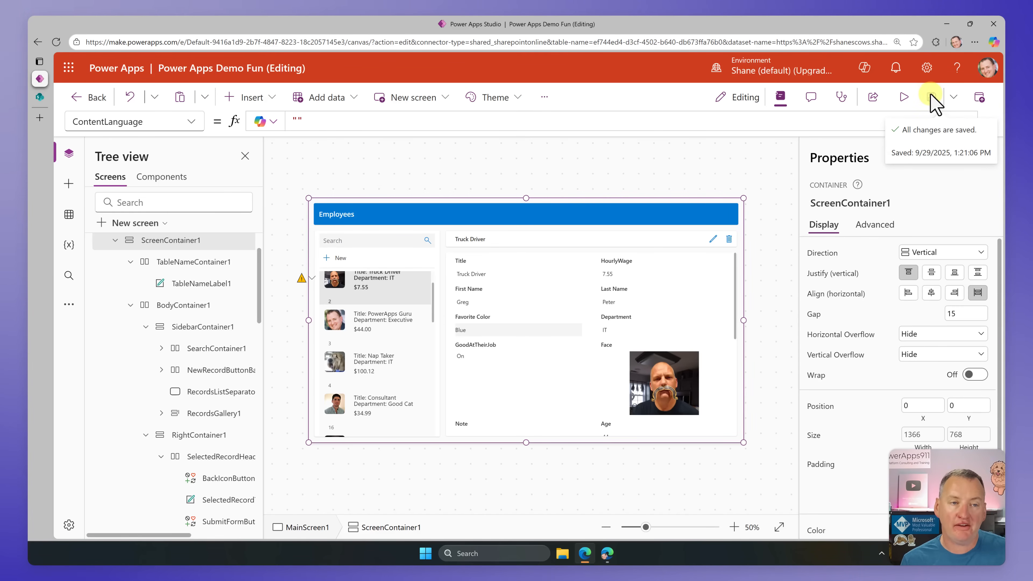
click(607, 553)
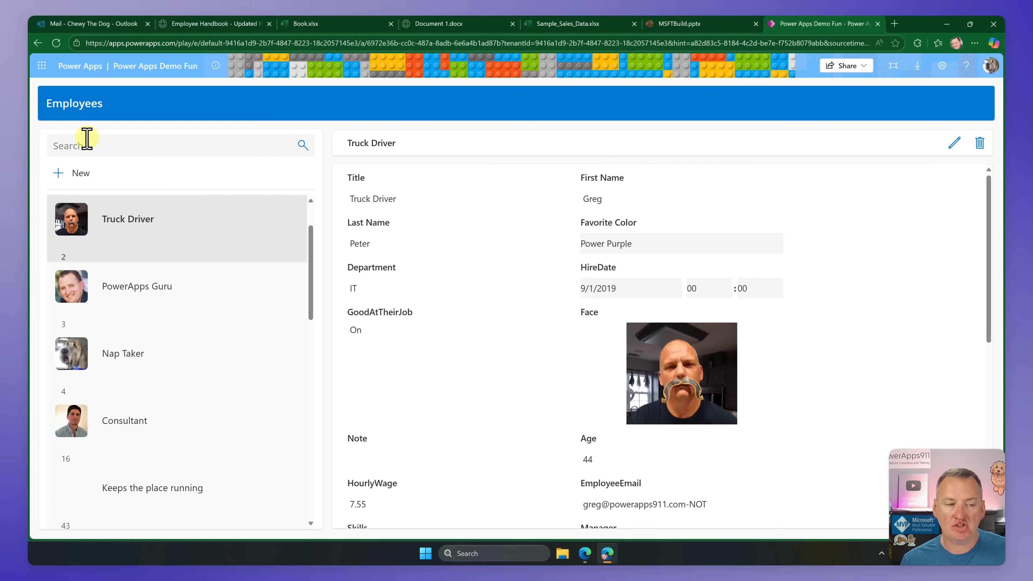
click(56, 41)
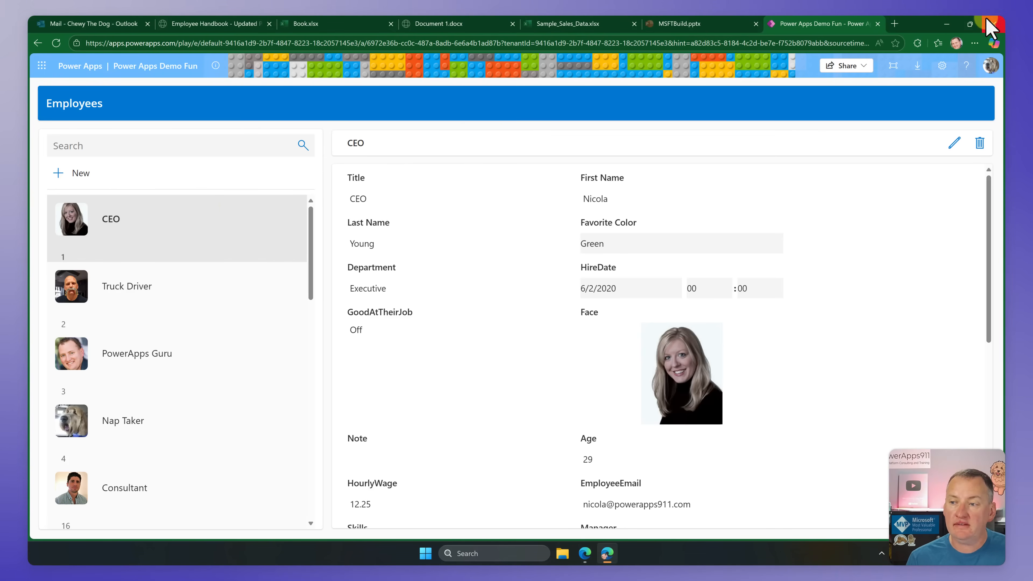
click(946, 24)
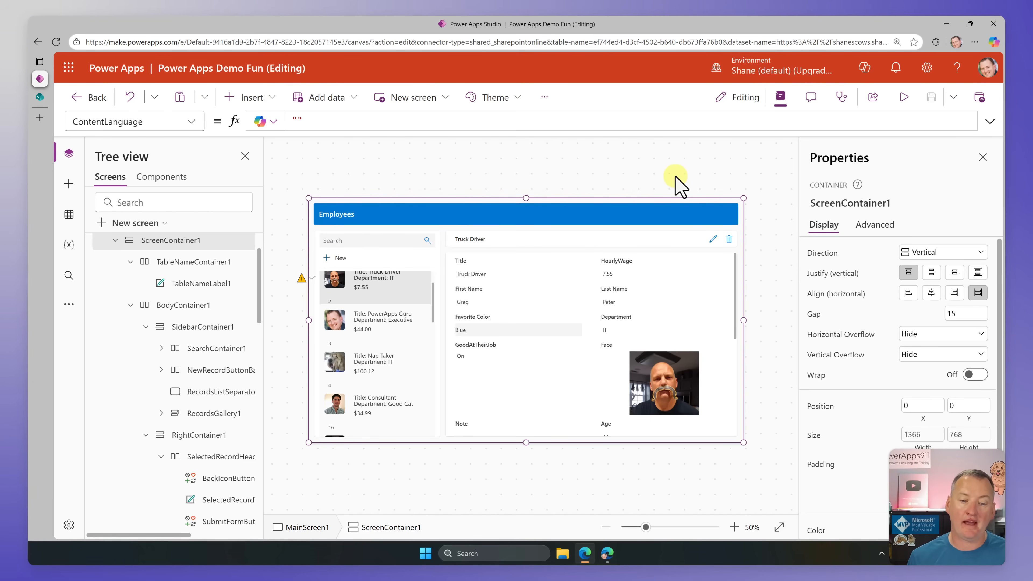
Step: Delete the Body1 label that shows ThisItem.ID from RecordsGallery1
click(336, 303)
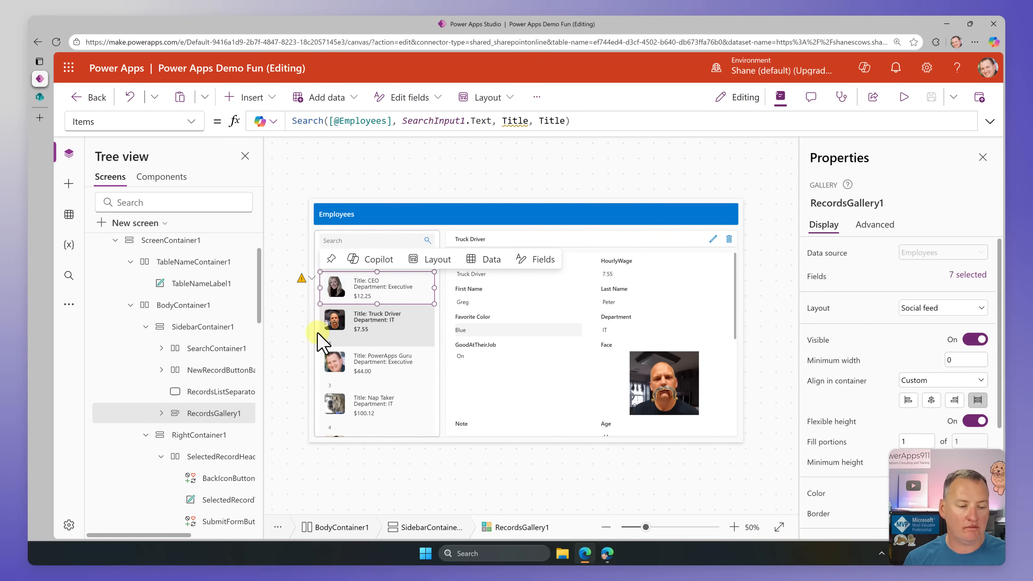
click(162, 413)
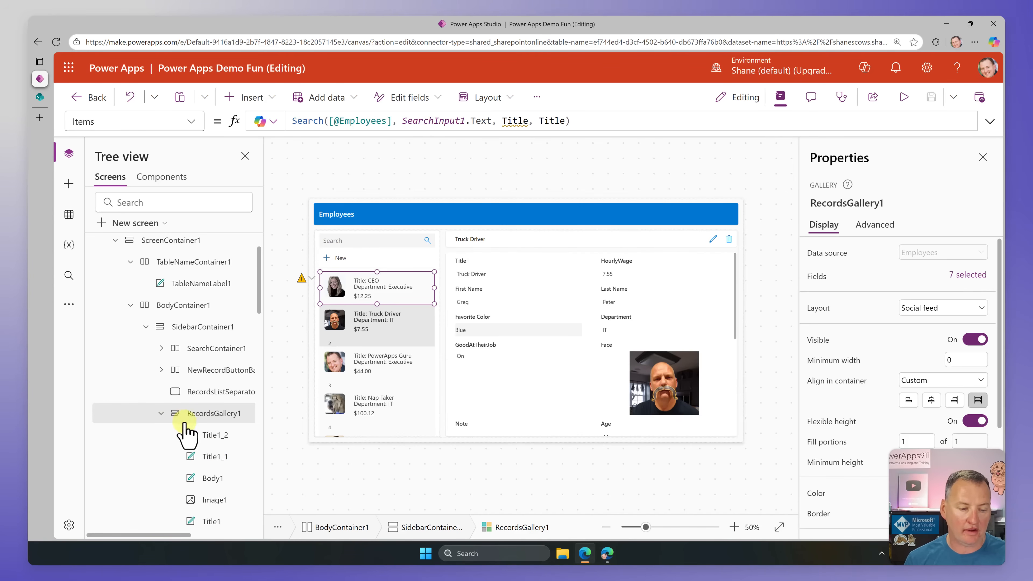
click(217, 440)
click(216, 482)
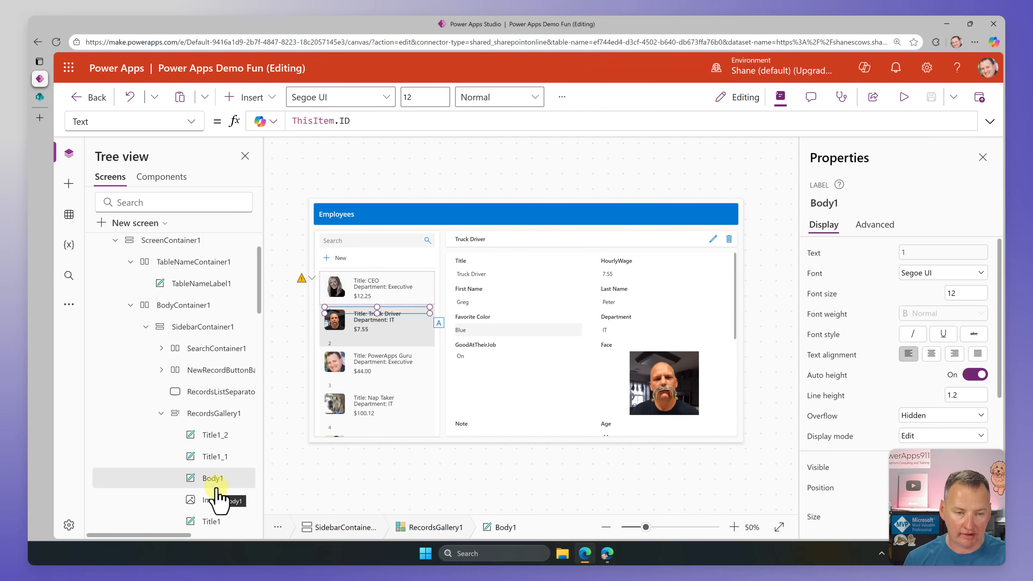
key(Delete)
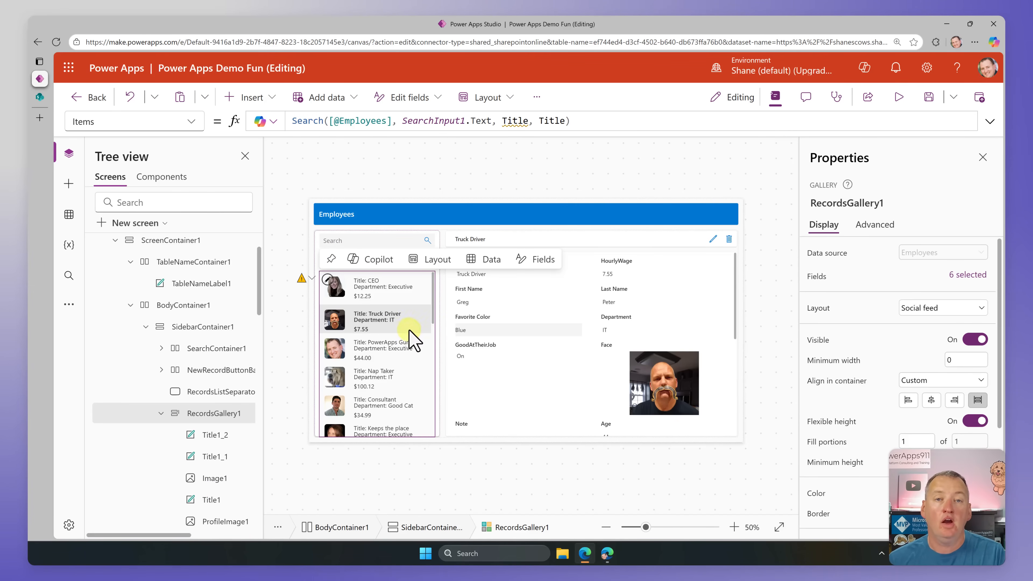
Step: Save and publish this version of the app, and refresh the running app in the other browser window to the latest version
click(931, 100)
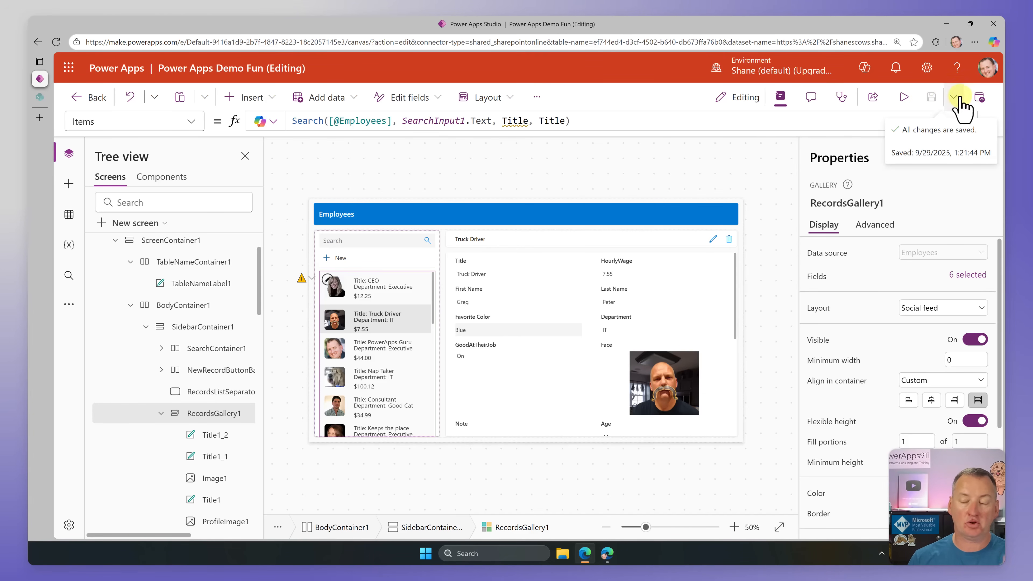
click(981, 100)
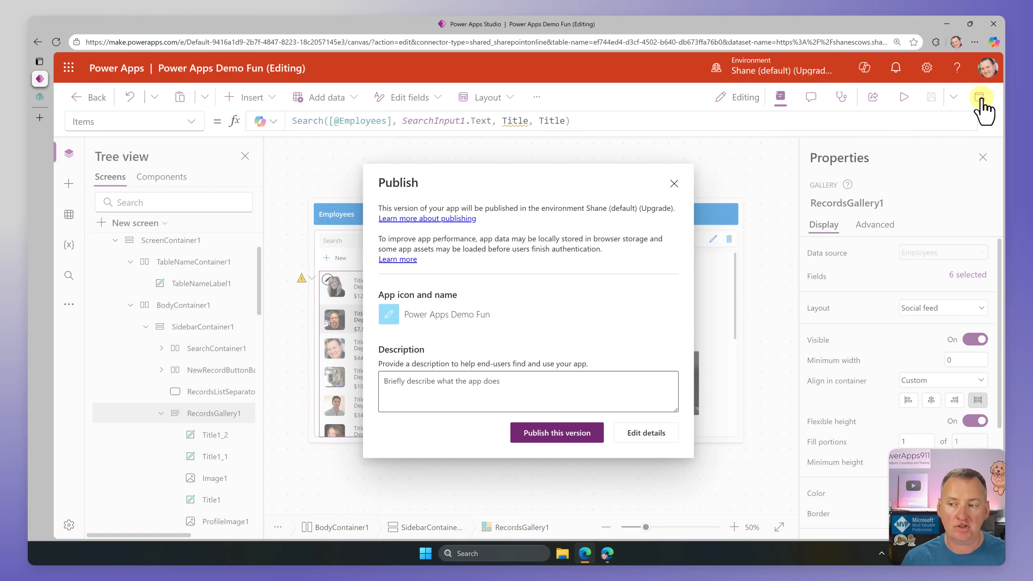
click(574, 435)
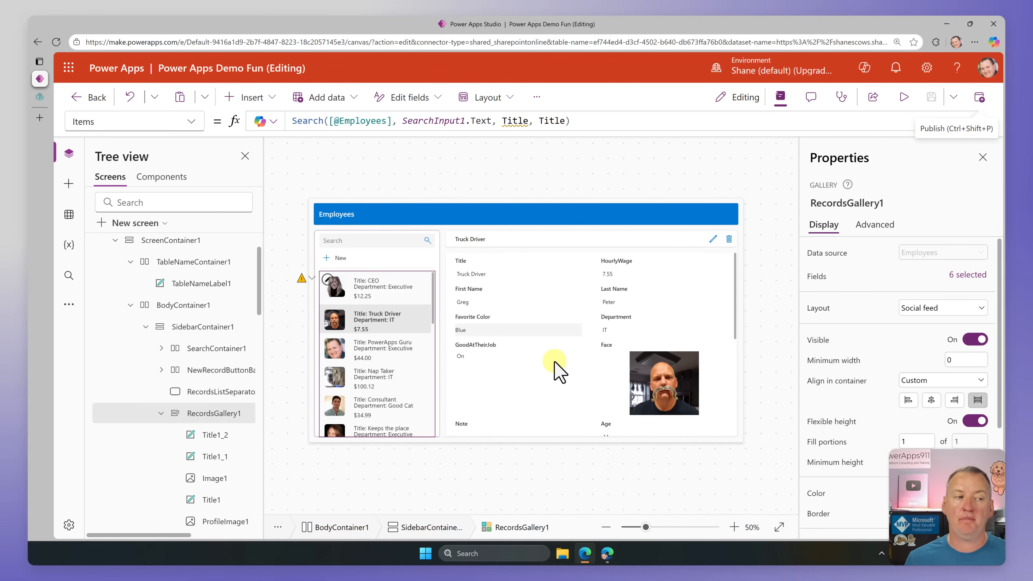
click(607, 553)
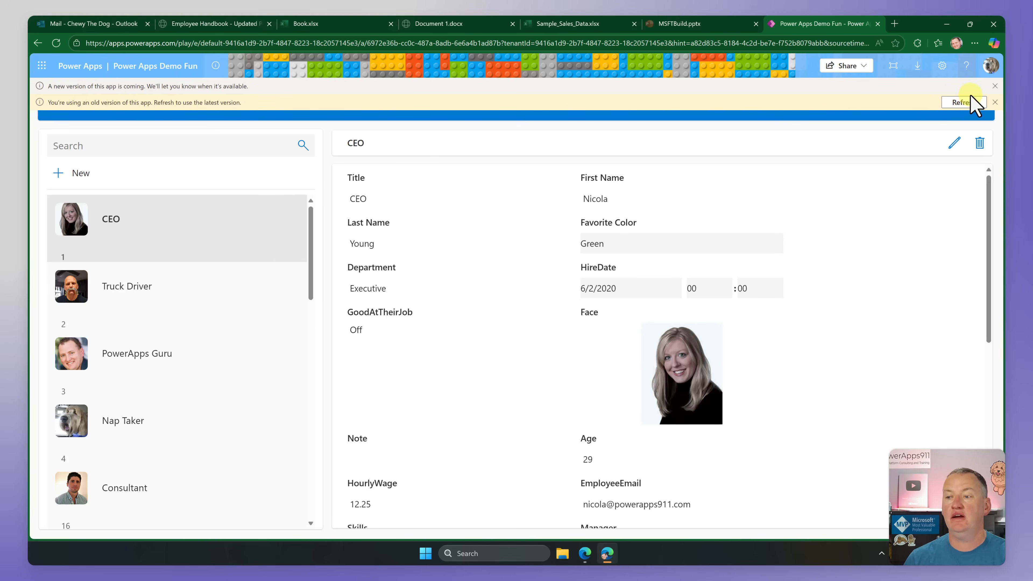
click(964, 103)
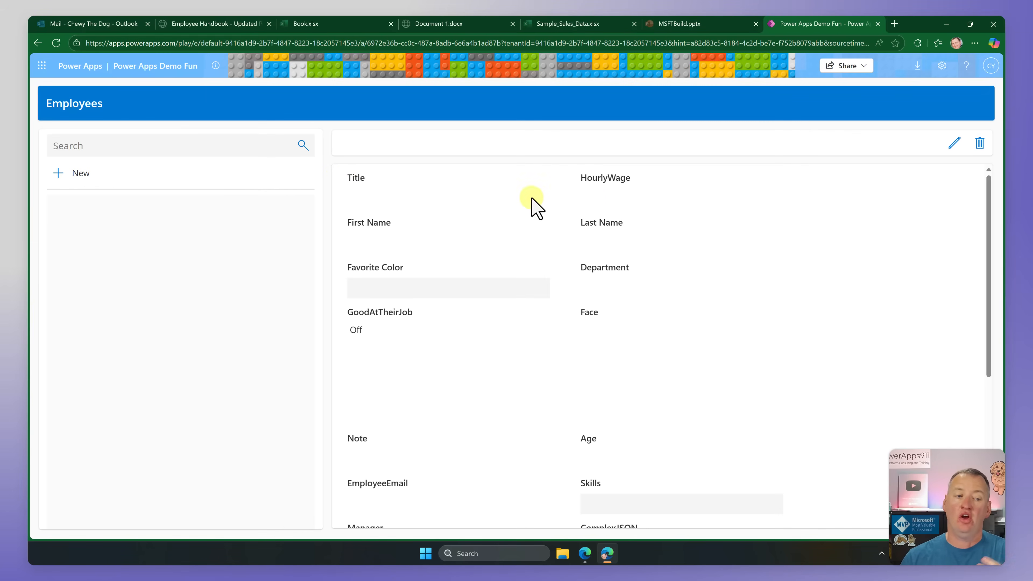